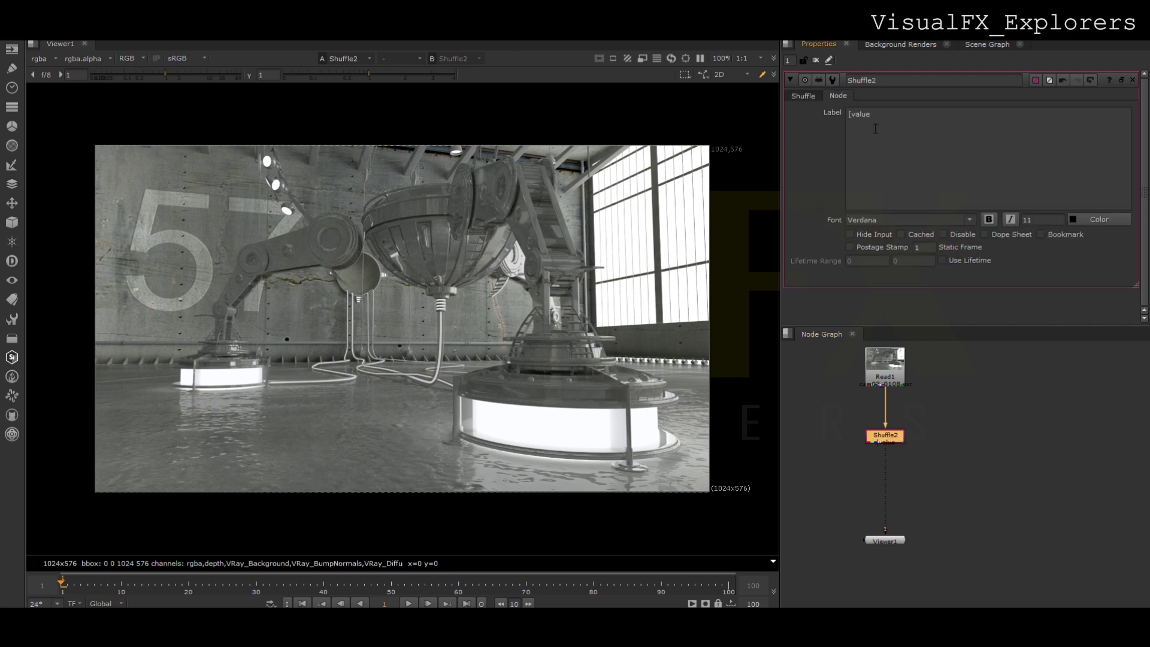
Step: Enable the Shuffle node's postage stamp and set its first input layer to VRay_Background
{"action": "left_click", "coordinate": [864, 244]}
{"action": "left_click", "coordinate": [803, 96]}
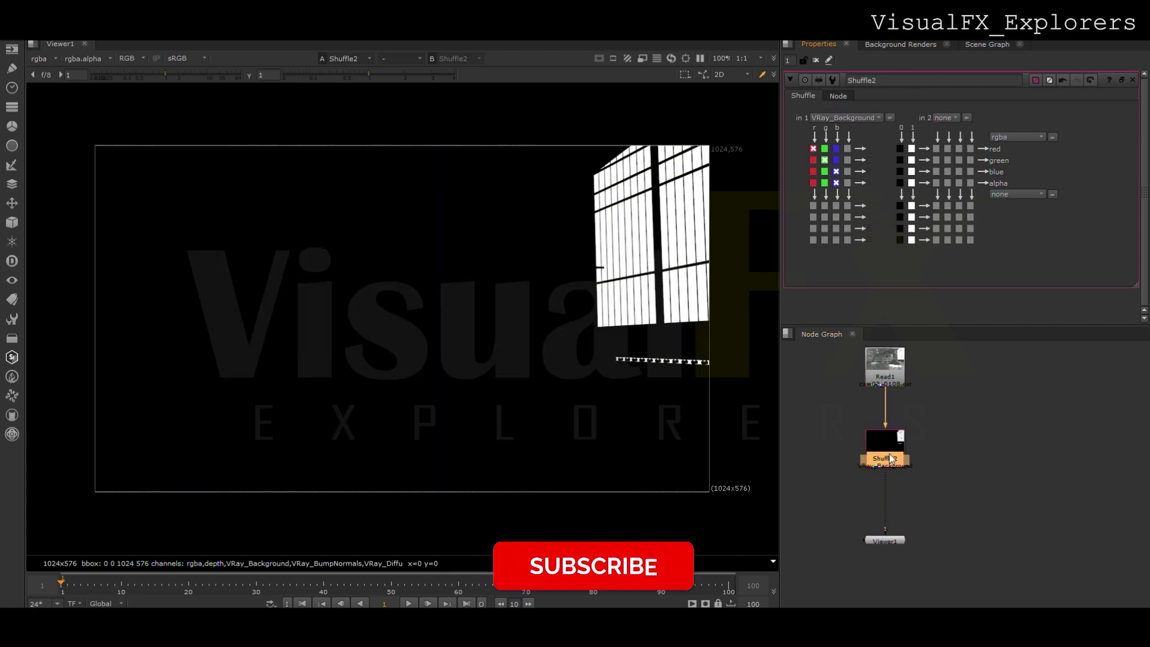
Step: Duplicate the VRay_Background Shuffle, wire the copy to the Read node through elbow dots, and set its input layer to VRay_GlobalIllumination
{"action": "left_click", "coordinate": [861, 482]}
{"action": "left_click_drag", "start_coordinate": [860, 482], "coordinate": [860, 571]}
{"action": "left_click_drag", "start_coordinate": [861, 430], "coordinate": [981, 470]}
{"action": "key", "text": "ctrl+c"}
{"action": "left_click", "coordinate": [911, 467]}
{"action": "key", "text": "ctrl+v"}
{"action": "left_click_drag", "start_coordinate": [964, 429], "coordinate": [854, 383]}
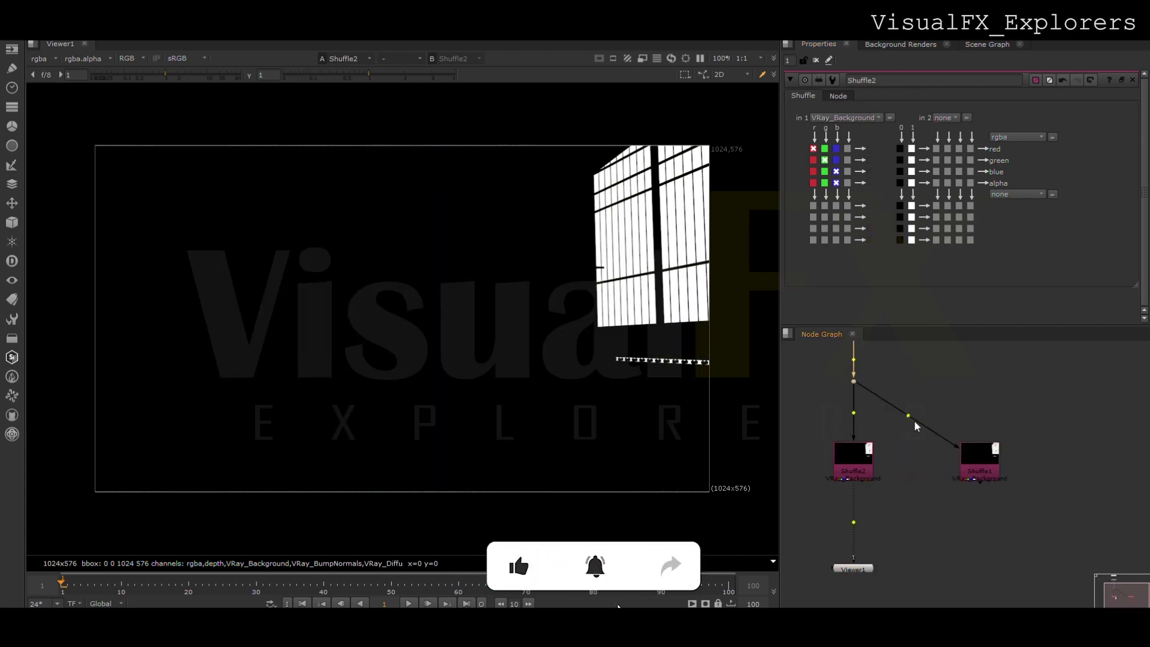
{"action": "left_click_drag", "start_coordinate": [963, 382], "coordinate": [979, 381]}
{"action": "double_click", "coordinate": [978, 467]}
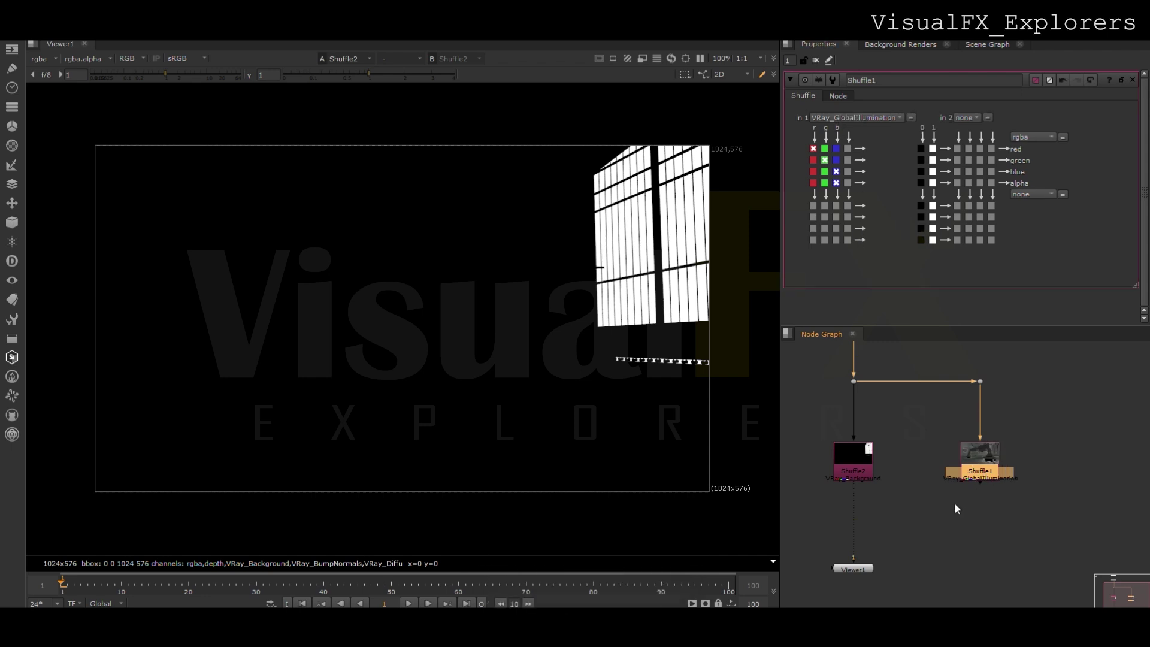
Step: Combine the two Shuffle branches with a Merge node set to plus, routing the second branch through an elbow dot
{"action": "left_click", "coordinate": [846, 528]}
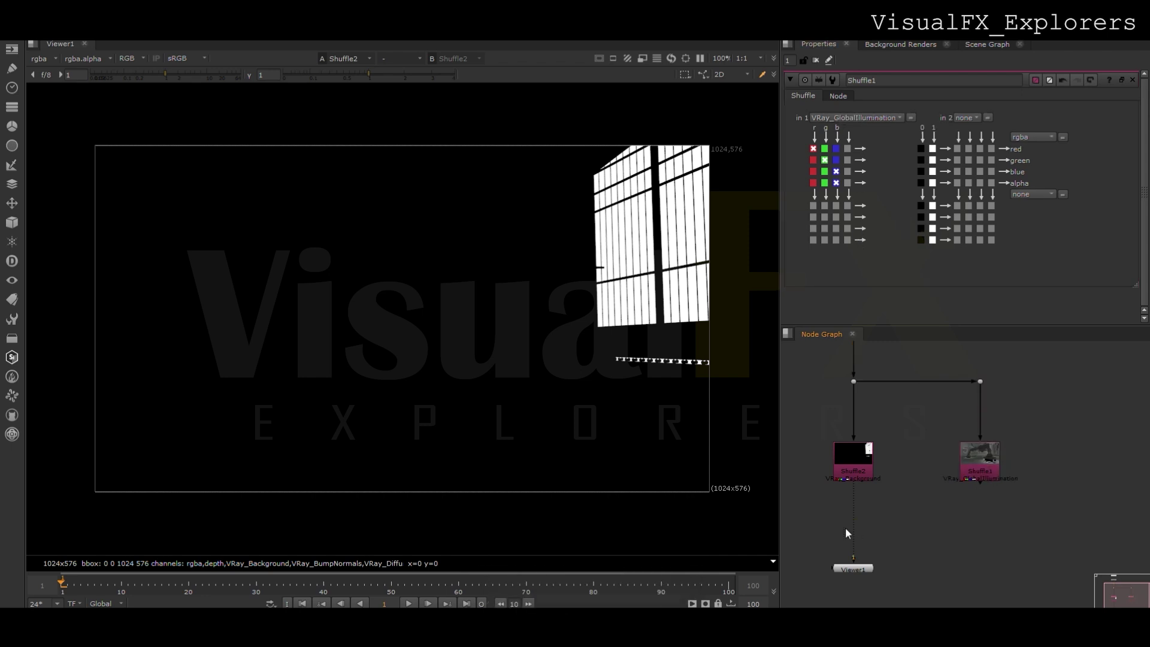
{"action": "key", "text": "m"}
{"action": "left_click_drag", "start_coordinate": [856, 527], "coordinate": [864, 534]}
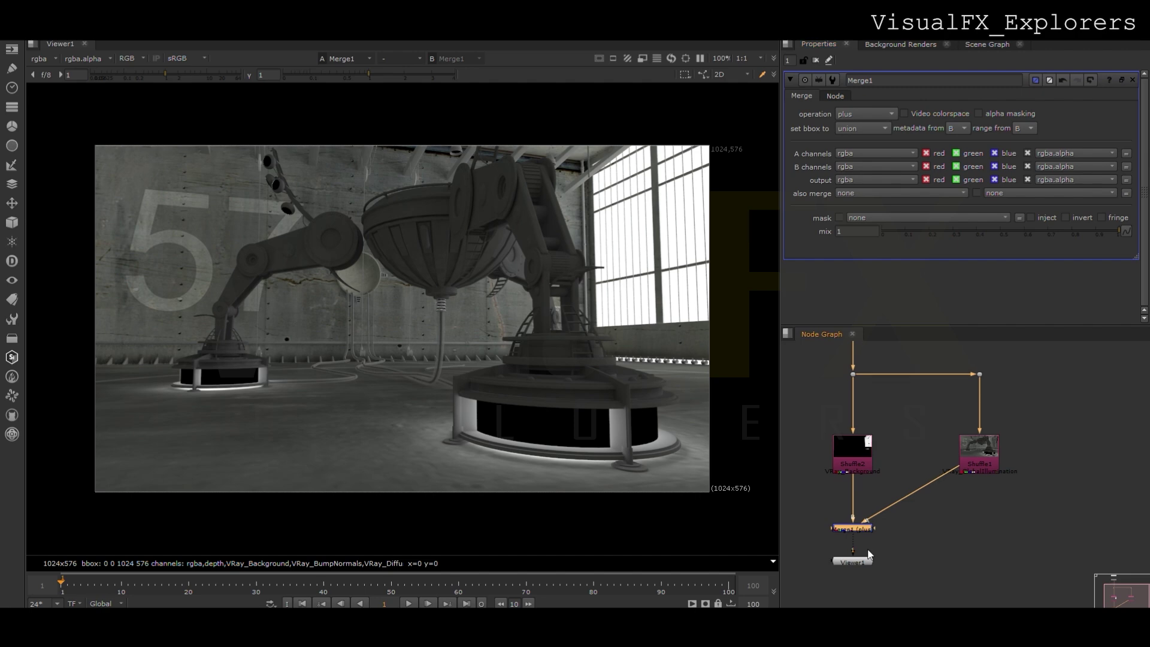
{"action": "scroll", "coordinate": [872, 433], "scroll_direction": "down", "scroll_amount": 3}
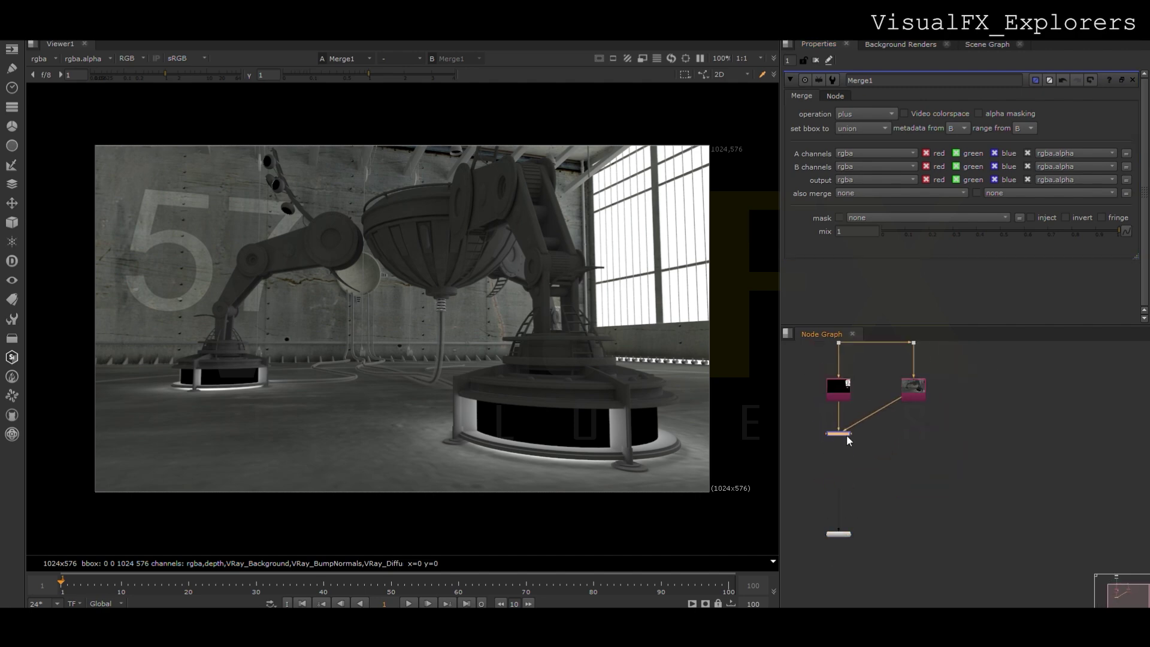
{"action": "left_click", "coordinate": [845, 464]}
{"action": "left_click_drag", "start_coordinate": [872, 430], "coordinate": [844, 508], "text": "ctrl"}
Step: Duplicate the plus Merge node and place the copy below the first one in the main branch
{"action": "key", "text": "ctrl+c"}
{"action": "left_click", "coordinate": [852, 480]}
{"action": "key", "text": "ctrl+v"}
Step: Duplicate the VRay_GlobalIllumination Shuffle, wire the copy to the source through elbow dots, and set its input layer to VRay_Lighting
{"action": "left_click", "coordinate": [914, 398]}
{"action": "key", "text": "ctrl+c"}
{"action": "left_click", "coordinate": [948, 398]}
{"action": "key", "text": "ctrl+v"}
{"action": "left_click_drag", "start_coordinate": [950, 400], "coordinate": [915, 345]}
{"action": "left_click_drag", "start_coordinate": [951, 361], "coordinate": [987, 344], "text": "ctrl"}
{"action": "double_click", "coordinate": [988, 394]}
{"action": "left_click", "coordinate": [845, 118]}
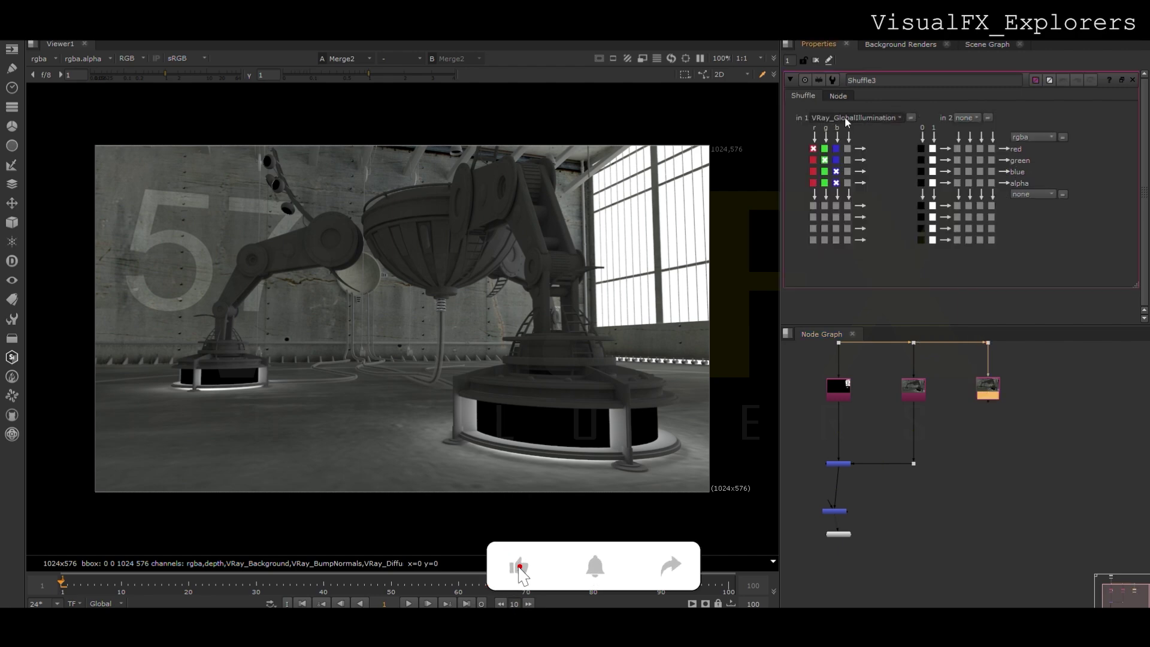
{"action": "left_click", "coordinate": [868, 254]}
Step: Connect the second Merge's A input to the VRay_Lighting Shuffle and square off the pipe with a dot
{"action": "left_click_drag", "start_coordinate": [834, 511], "coordinate": [838, 512]}
{"action": "left_click_drag", "start_coordinate": [831, 505], "coordinate": [987, 391]}
{"action": "left_click_drag", "start_coordinate": [910, 457], "coordinate": [989, 512], "text": "ctrl"}
Step: Add a further Shuffle copy set to VRay_Reflection, wire it to the source, and merge it in below the second Merge
{"action": "scroll", "coordinate": [1008, 385], "scroll_direction": "up", "scroll_amount": 2}
{"action": "middle_click_drag", "start_coordinate": [1008, 385], "coordinate": [975, 407]}
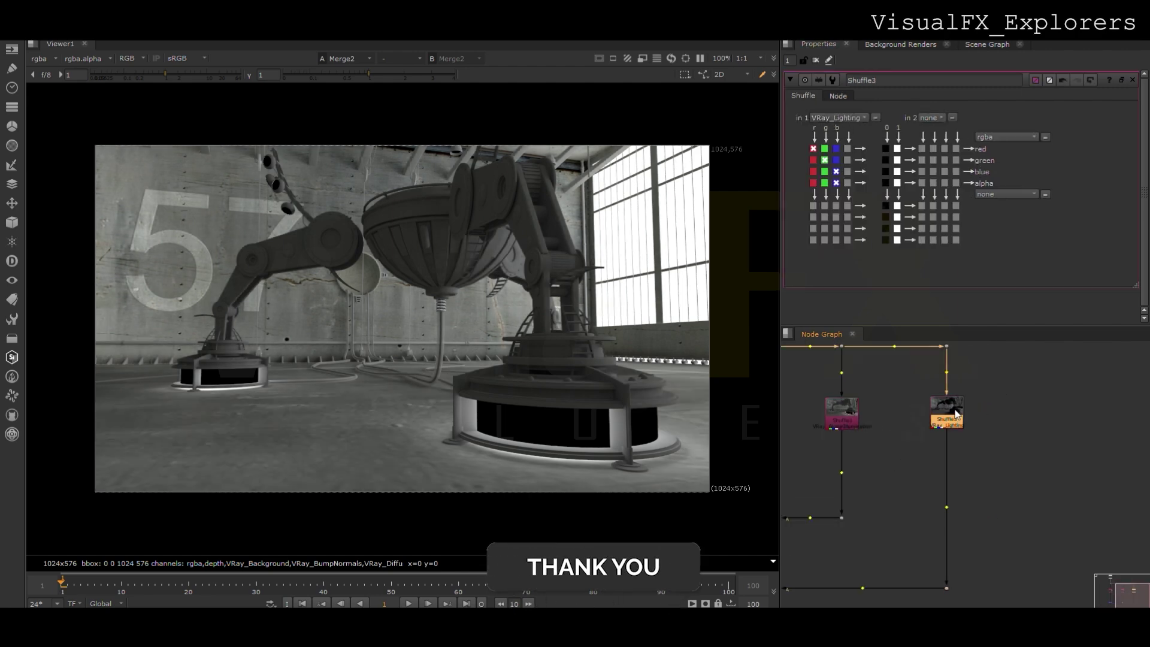
{"action": "key", "text": "ctrl+v"}
{"action": "left_click_drag", "start_coordinate": [994, 416], "coordinate": [1058, 415]}
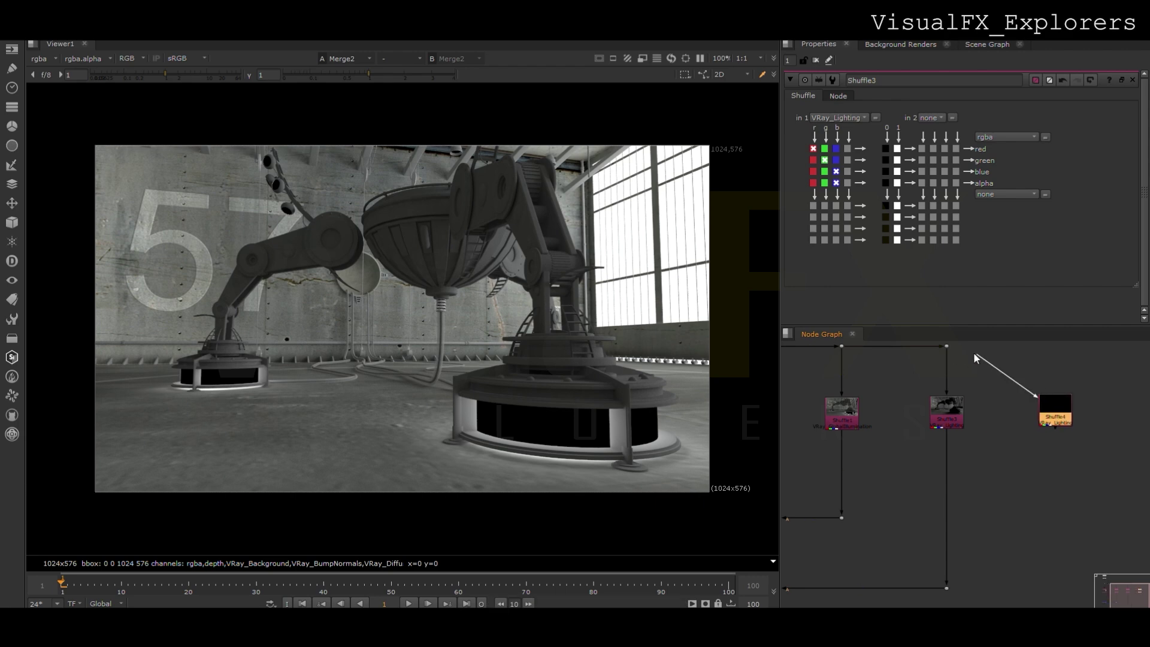
{"action": "left_click_drag", "start_coordinate": [974, 356], "coordinate": [946, 346]}
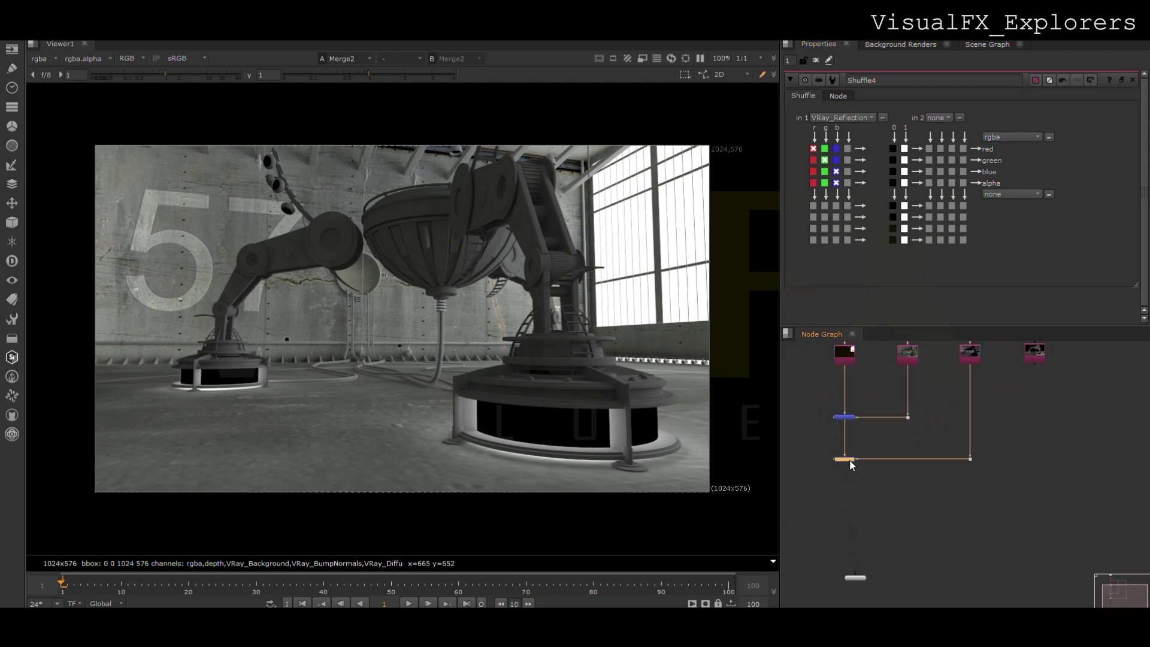
{"action": "key", "text": "m"}
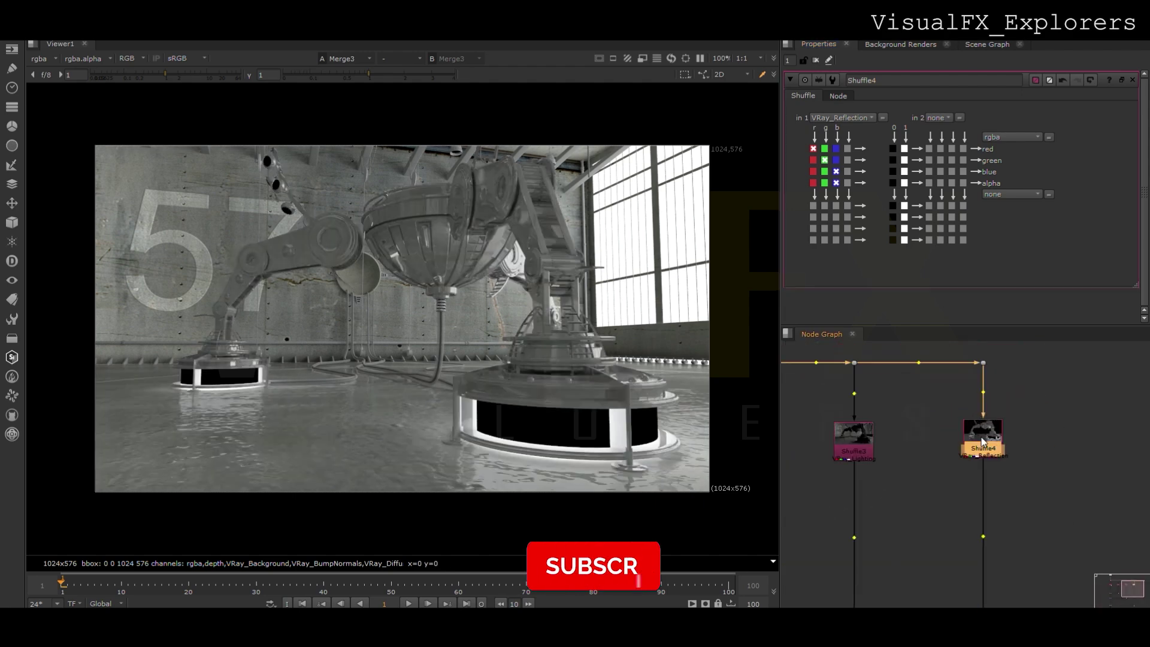
Step: Duplicate the VRay_Reflection Shuffle, connect the copy to the source through elbow dots, and set its input layer to VRay_SelfIllumination
{"action": "key", "text": "ctrl+c"}
{"action": "left_click", "coordinate": [1045, 439]}
{"action": "key", "text": "ctrl+v"}
{"action": "left_click_drag", "start_coordinate": [1030, 406], "coordinate": [987, 363]}
{"action": "left_click_drag", "start_coordinate": [1045, 442], "coordinate": [1100, 442]}
{"action": "left_click_drag", "start_coordinate": [1042, 392], "coordinate": [1100, 363], "text": "ctrl"}
{"action": "left_click", "coordinate": [1100, 443]}
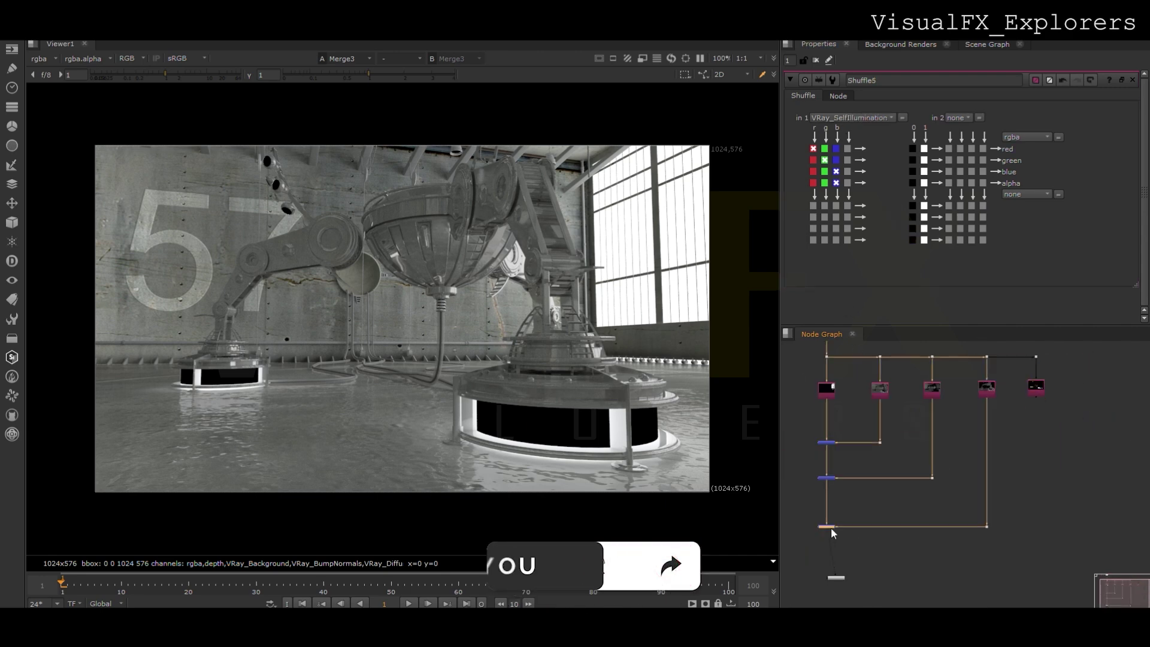
Step: Add a fourth plus Merge at the end of the main branch and feed the VRay_SelfIllumination Shuffle into it through an elbow dot
{"action": "key", "text": "m"}
{"action": "left_click_drag", "start_coordinate": [835, 540], "coordinate": [1036, 388]}
{"action": "left_click_drag", "start_coordinate": [928, 480], "coordinate": [1037, 568], "text": "ctrl"}
{"action": "middle_click_drag", "start_coordinate": [843, 585], "coordinate": [853, 519]}
{"action": "left_click_drag", "start_coordinate": [837, 544], "coordinate": [836, 545]}
{"action": "left_click_drag", "start_coordinate": [848, 512], "coordinate": [839, 559]}
{"action": "left_click_drag", "start_coordinate": [808, 486], "coordinate": [1060, 577]}
{"action": "left_click_drag", "start_coordinate": [838, 500], "coordinate": [839, 519]}
Step: Compare the last Merge's result with the original Read node by connecting both to the viewer
{"action": "key", "text": "1"}
{"action": "left_click", "coordinate": [857, 525]}
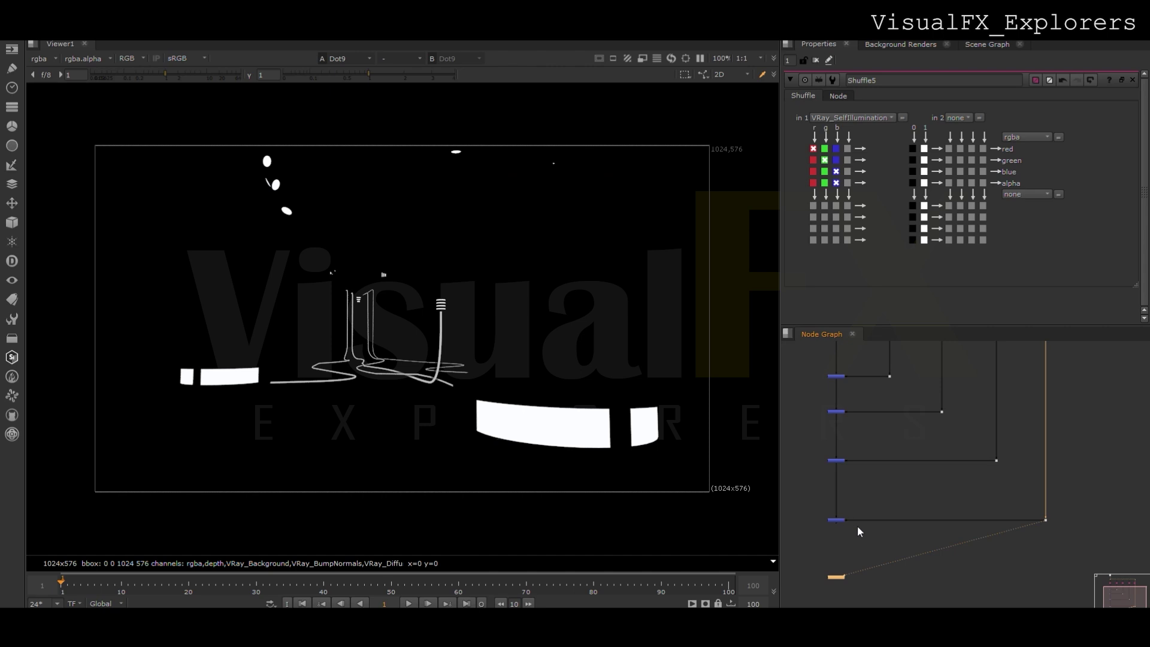
{"action": "left_click", "coordinate": [831, 520]}
{"action": "key", "text": "1"}
{"action": "scroll", "coordinate": [818, 523], "scroll_direction": "up", "scroll_amount": 3}
{"action": "scroll", "coordinate": [853, 517], "scroll_direction": "down", "scroll_amount": 5}
{"action": "middle_click_drag", "start_coordinate": [892, 442], "coordinate": [885, 420]}
{"action": "left_click", "coordinate": [854, 394]}
{"action": "key", "text": "1"}
{"action": "left_click_drag", "start_coordinate": [853, 558], "coordinate": [818, 558]}
{"action": "left_click", "coordinate": [853, 516]}
{"action": "key", "text": "2"}
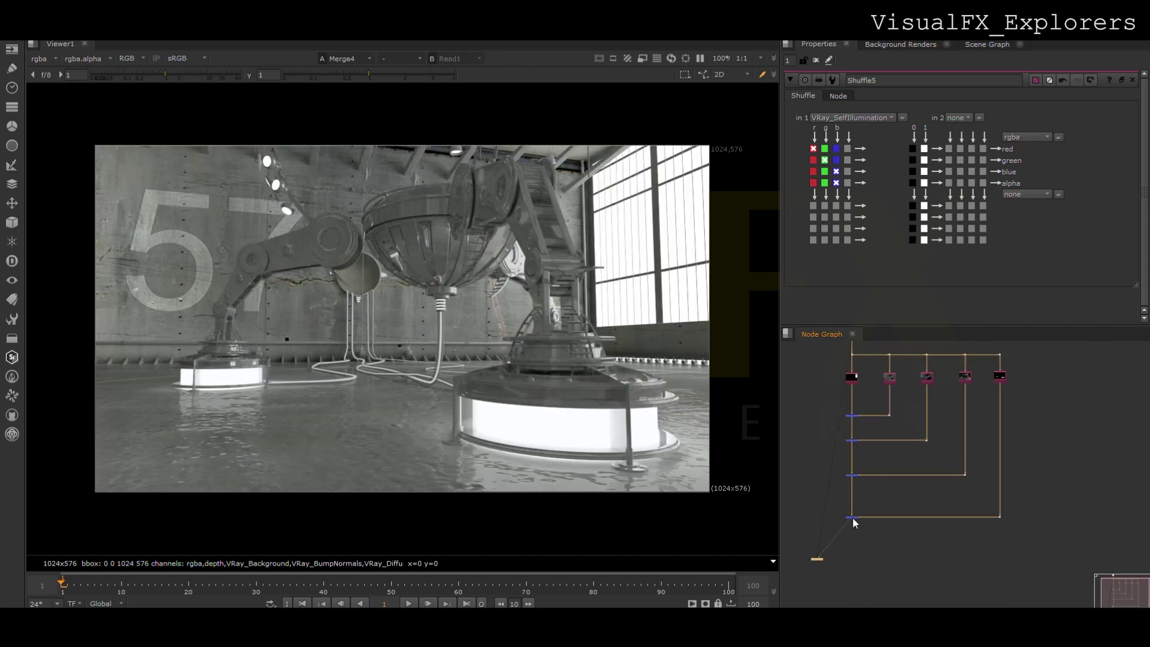
Step: Group the Shuffle, dot and Merge nodes in a backdrop labelled "CG_Rebuilt" and enlarge the backdrop to give them more room
{"action": "middle_click_drag", "start_coordinate": [906, 453], "coordinate": [908, 476]}
{"action": "left_click_drag", "start_coordinate": [841, 373], "coordinate": [1033, 566]}
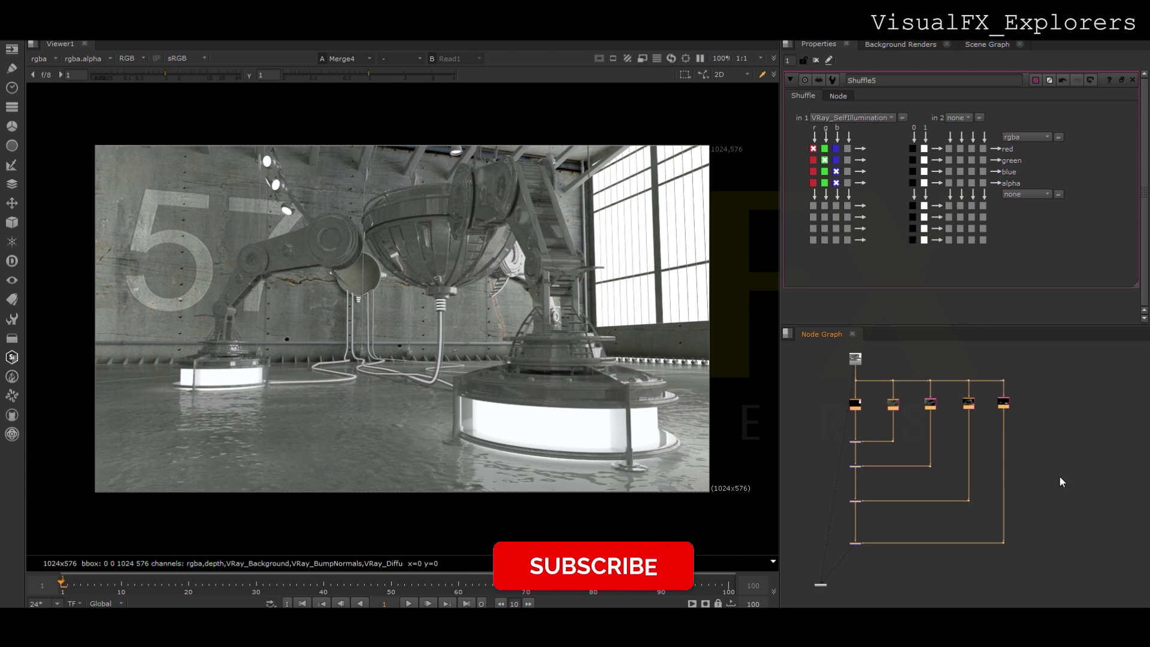
{"action": "key", "text": "alt+b"}
{"action": "scroll", "coordinate": [883, 374], "scroll_direction": "up", "scroll_amount": 4}
{"action": "double_click", "coordinate": [845, 363]}
{"action": "left_click", "coordinate": [880, 129]}
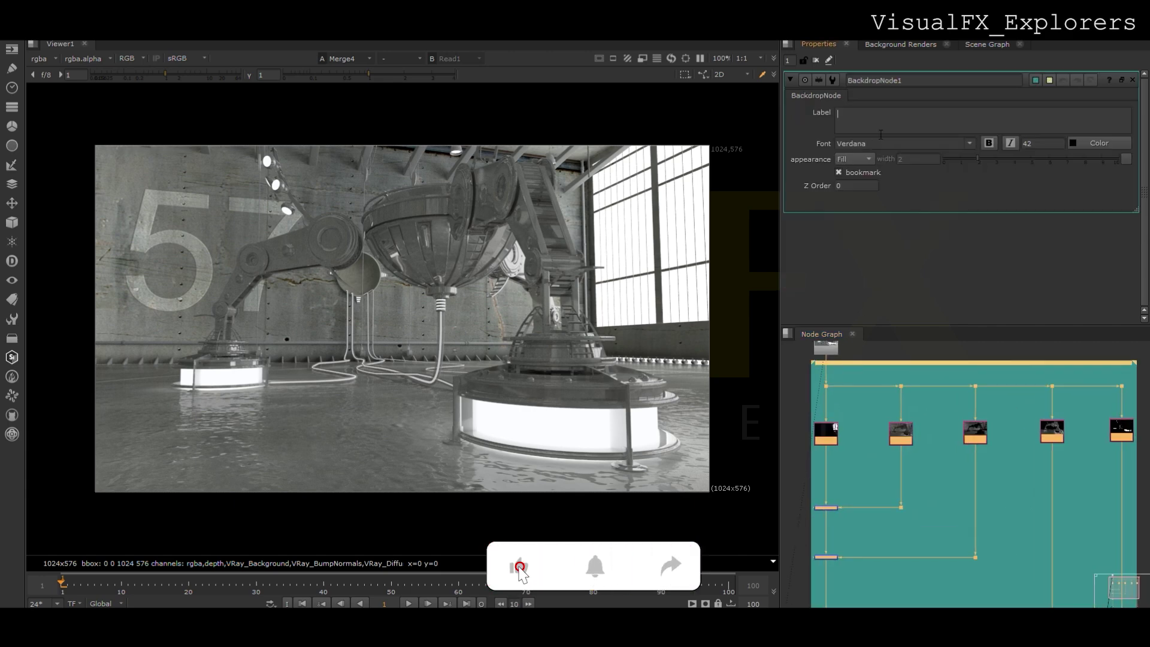
{"action": "type", "text": "CG_Re"}
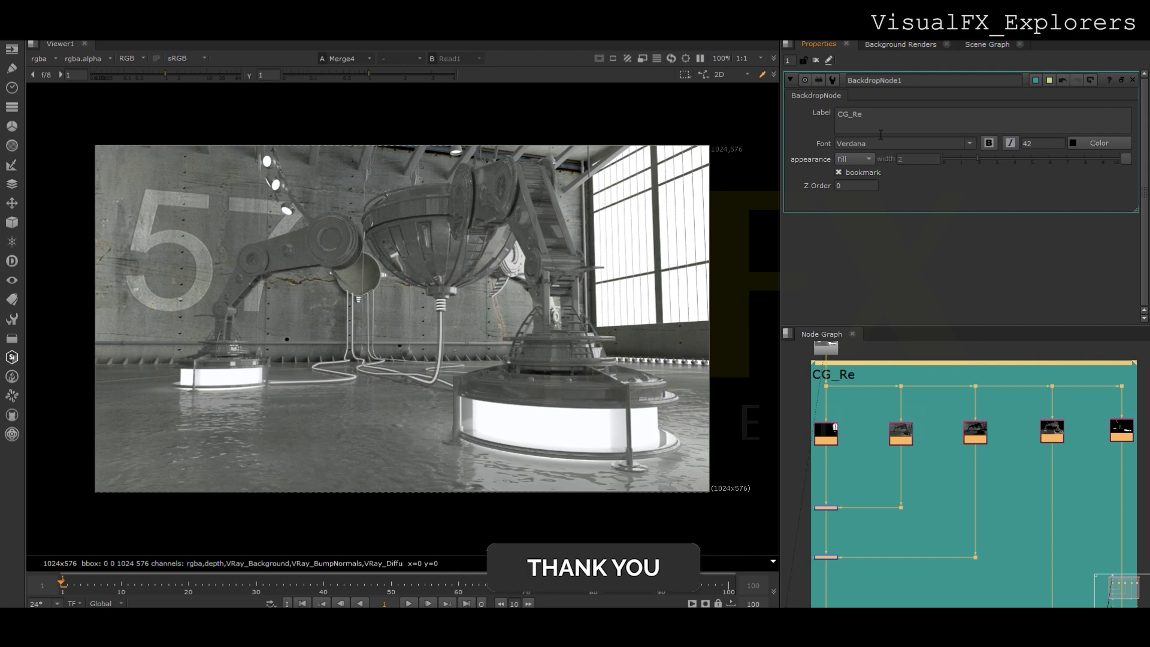
{"action": "type", "text": "built"}
{"action": "scroll", "coordinate": [881, 458], "scroll_direction": "down", "scroll_amount": 3}
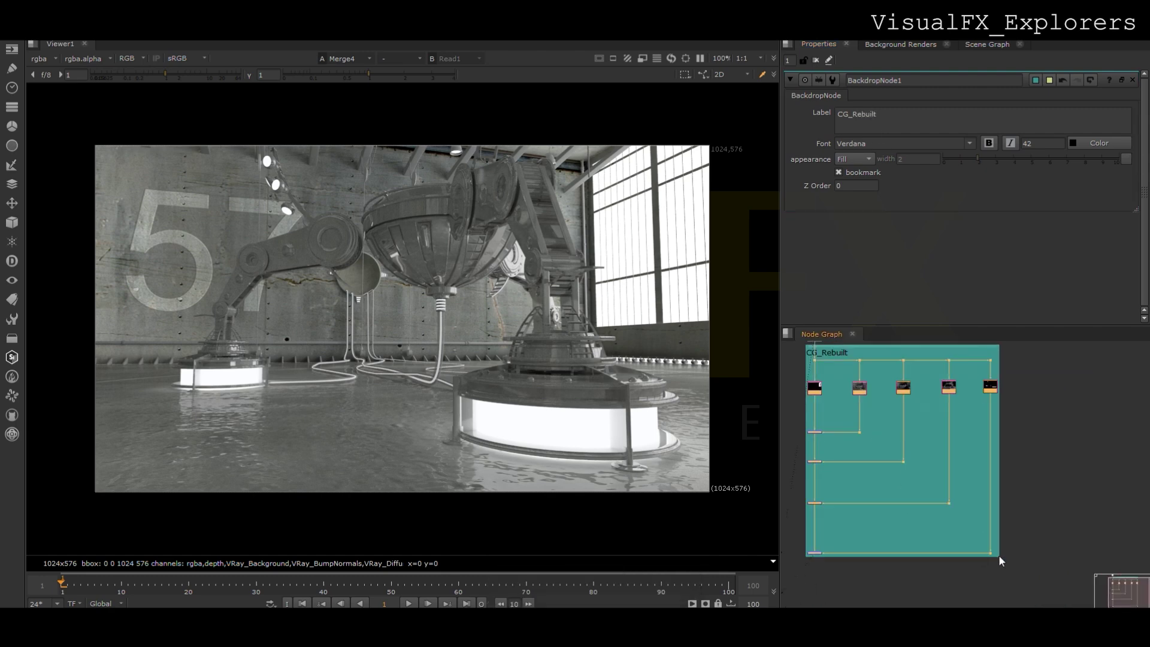
{"action": "left_click_drag", "start_coordinate": [998, 554], "coordinate": [1054, 592]}
Step: Insert a Grade below the VRay_Background Shuffle and warm its gain to 1.45, 1, 0.55, 1
{"action": "scroll", "coordinate": [844, 435], "scroll_direction": "up", "scroll_amount": 4}
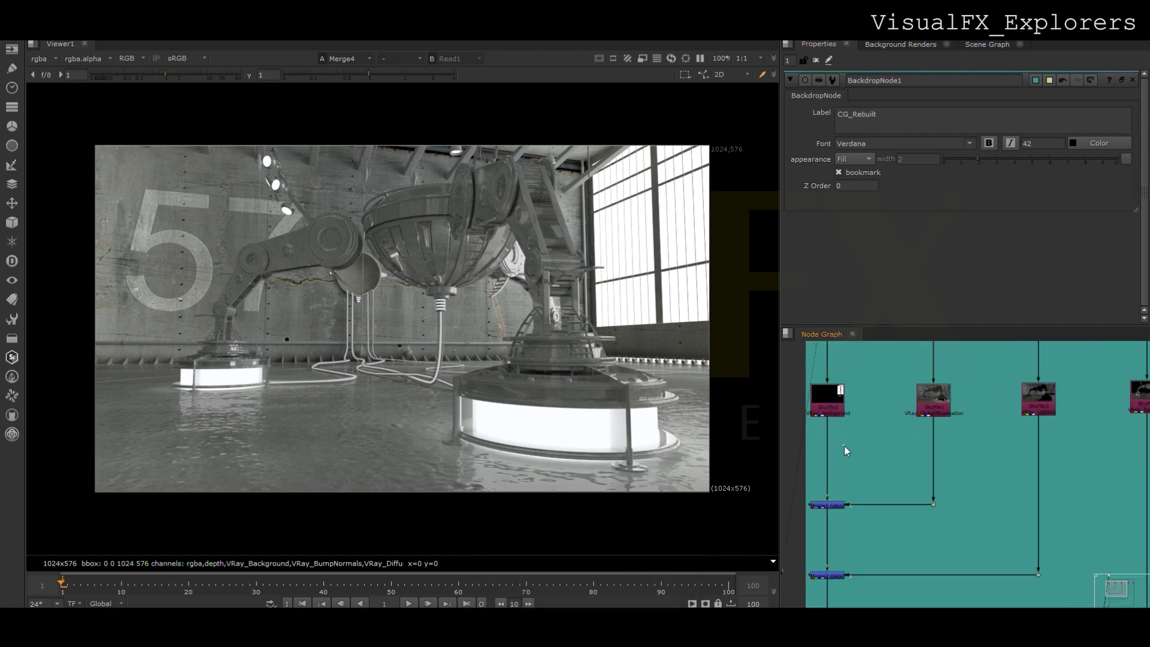
{"action": "key", "text": "g"}
{"action": "left_click_drag", "start_coordinate": [856, 447], "coordinate": [834, 453]}
{"action": "left_click", "coordinate": [1102, 166]}
{"action": "left_click_drag", "start_coordinate": [860, 350], "coordinate": [865, 378]}
{"action": "middle_click_drag", "start_coordinate": [951, 418], "coordinate": [903, 413]}
{"action": "left_click", "coordinate": [971, 440]}
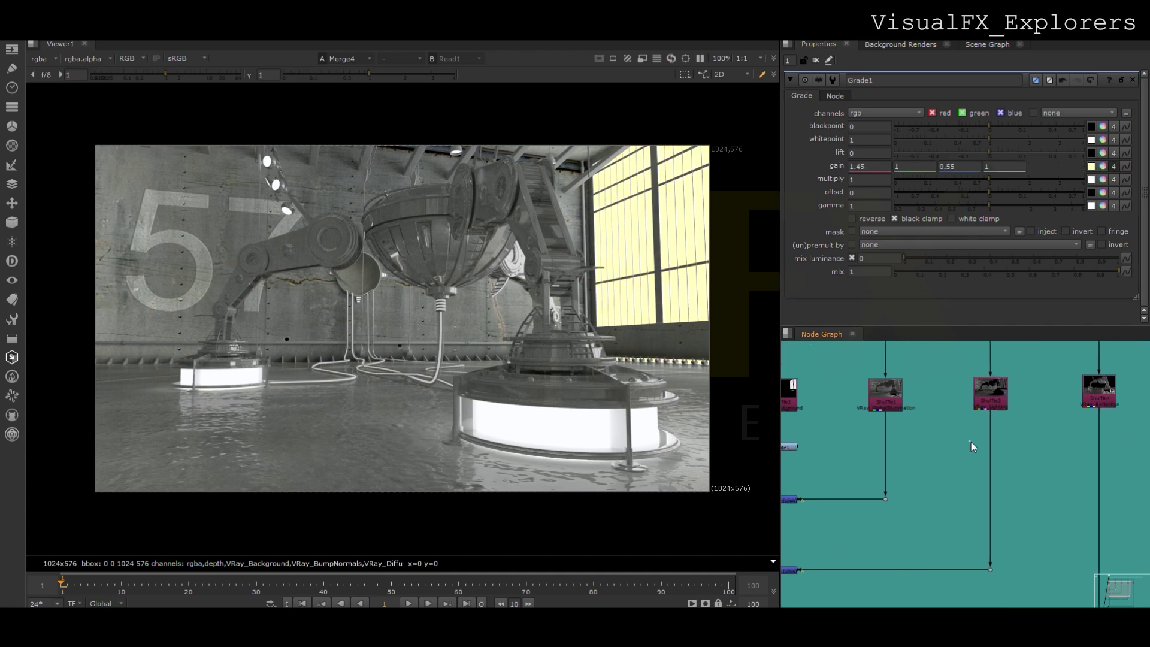
{"action": "key", "text": "g"}
{"action": "left_click_drag", "start_coordinate": [971, 446], "coordinate": [998, 460]}
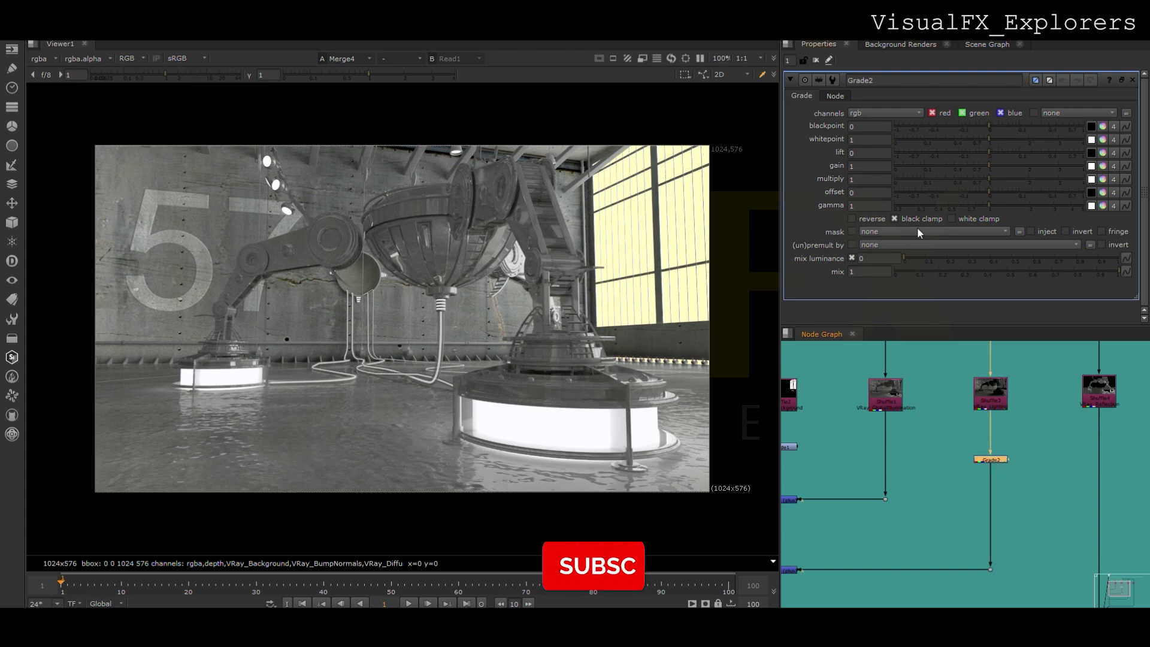
Step: Replace the unadjusted Grade below the VRay_Lighting Shuffle with a copy of the warm Grade from the VRay_Background branch
{"action": "left_click", "coordinate": [793, 447]}
{"action": "key", "text": "ctrl+c"}
{"action": "left_click", "coordinate": [928, 469]}
{"action": "key", "text": "ctrl+v"}
{"action": "left_click", "coordinate": [980, 462]}
{"action": "key", "text": "Delete"}
{"action": "left_click_drag", "start_coordinate": [927, 469], "coordinate": [1017, 459]}
Step: Add a Roto mask to the VRay_Lighting Grade and draw a closed Bezier around the window side of the image
{"action": "left_click", "coordinate": [1033, 455]}
{"action": "key", "text": "o"}
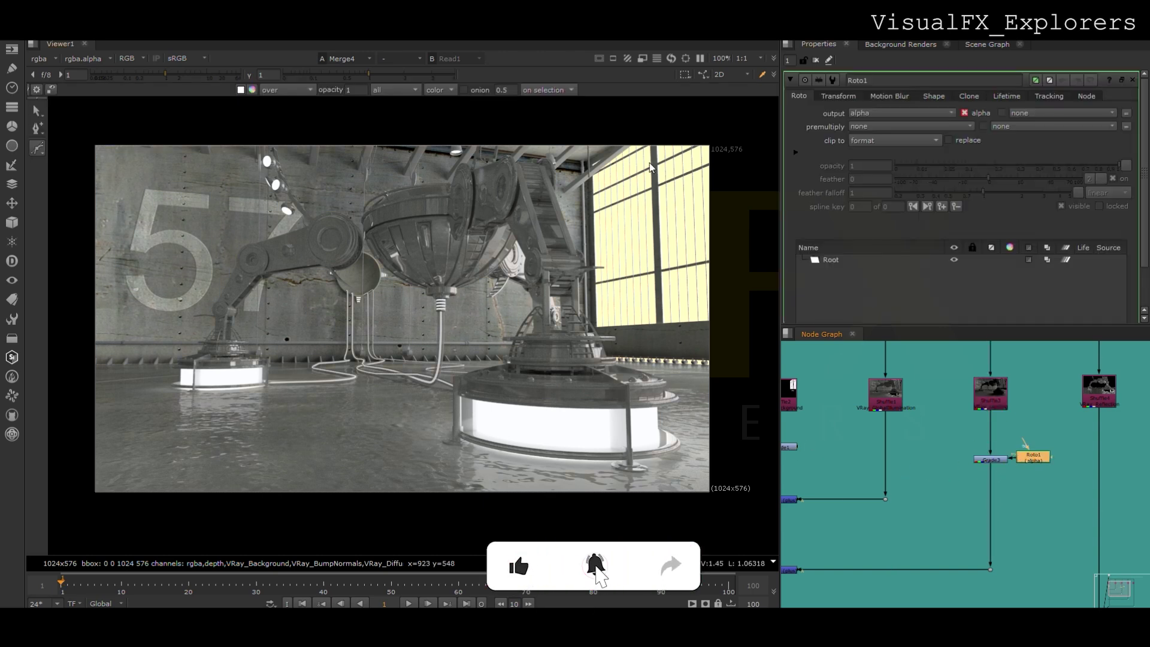
{"action": "left_click", "coordinate": [704, 143]}
{"action": "left_click", "coordinate": [529, 142]}
{"action": "left_click", "coordinate": [409, 159]}
{"action": "left_click", "coordinate": [384, 278]}
{"action": "left_click", "coordinate": [383, 459]}
{"action": "left_click_drag", "start_coordinate": [440, 510], "coordinate": [539, 515]}
{"action": "left_click", "coordinate": [694, 503]}
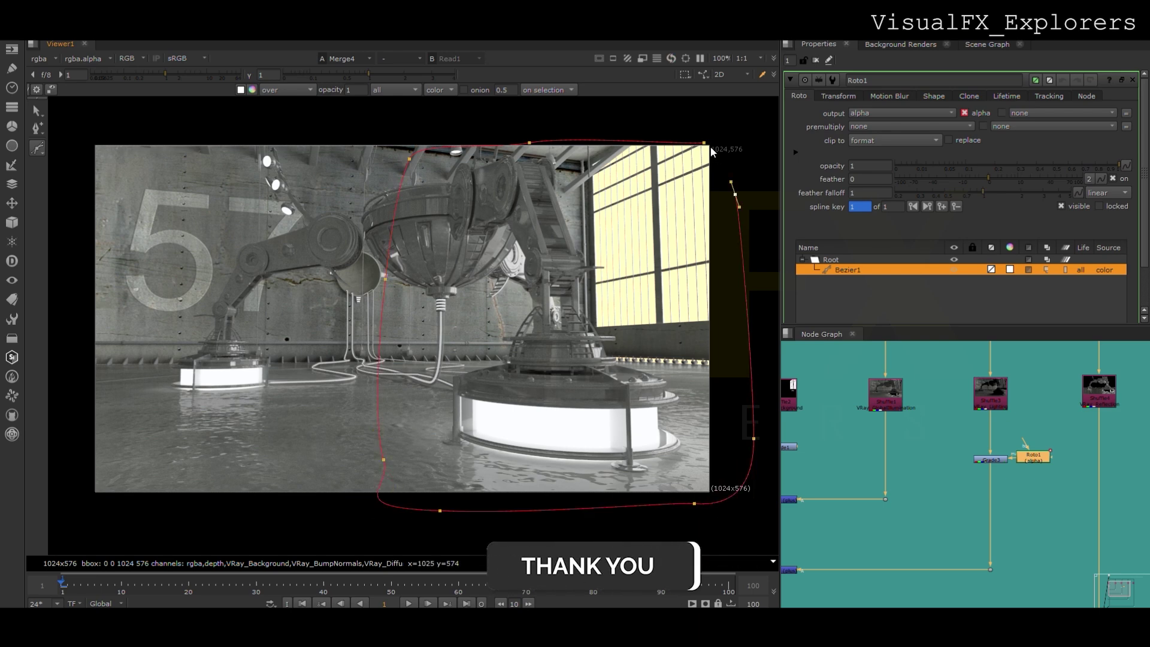
{"action": "left_click", "coordinate": [704, 142]}
Step: Pull the feather points on the Bezier's left edge far outward across the wall for a wide, soft falloff
{"action": "mouse_move", "coordinate": [307, 483]}
{"action": "left_mouse_down"}
{"action": "mouse_move", "coordinate": [383, 494]}
{"action": "mouse_move", "coordinate": [306, 487]}
{"action": "left_mouse_up"}
{"action": "left_click_drag", "start_coordinate": [264, 127], "coordinate": [235, 495]}
{"action": "middle_click_drag", "start_coordinate": [377, 427], "coordinate": [394, 458]}
{"action": "left_click", "coordinate": [271, 163]}
{"action": "left_click_drag", "start_coordinate": [377, 153], "coordinate": [334, 156]}
{"action": "left_click_drag", "start_coordinate": [263, 527], "coordinate": [223, 537]}
{"action": "left_click_drag", "start_coordinate": [290, 288], "coordinate": [283, 289]}
{"action": "left_click_drag", "start_coordinate": [336, 154], "coordinate": [329, 148]}
Step: Place a copy of the masked warm Grade below the VRay_GlobalIllumination Shuffle and set its mix to 0.405
{"action": "scroll", "coordinate": [922, 444], "scroll_direction": "down", "scroll_amount": 5}
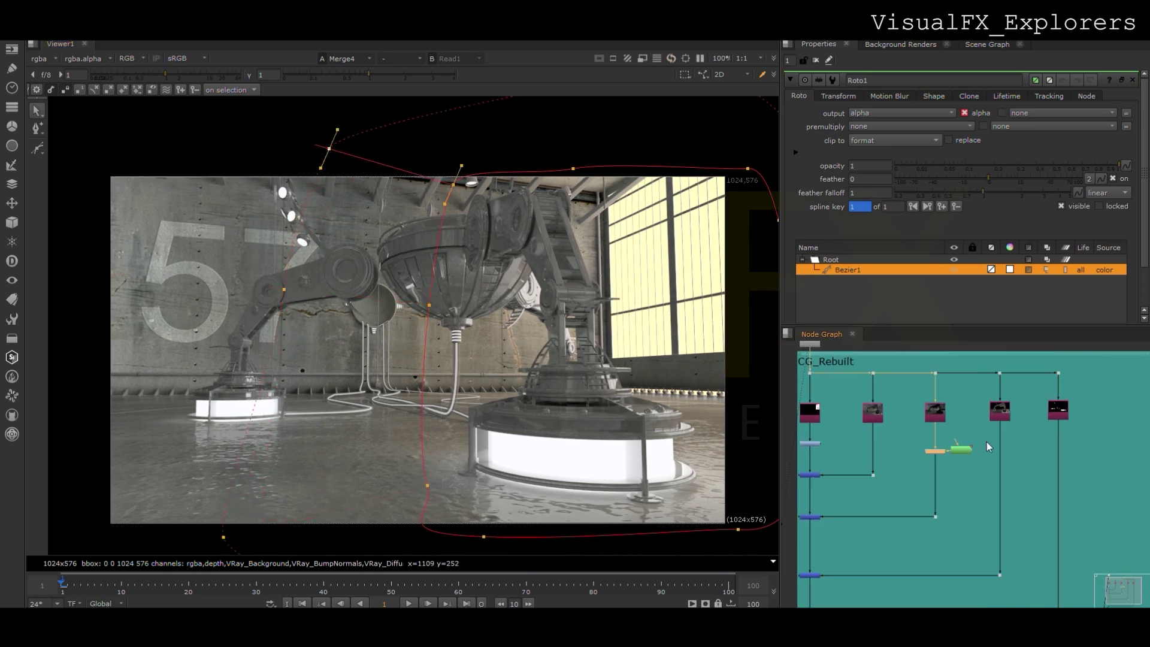
{"action": "scroll", "coordinate": [898, 435], "scroll_direction": "up", "scroll_amount": 3}
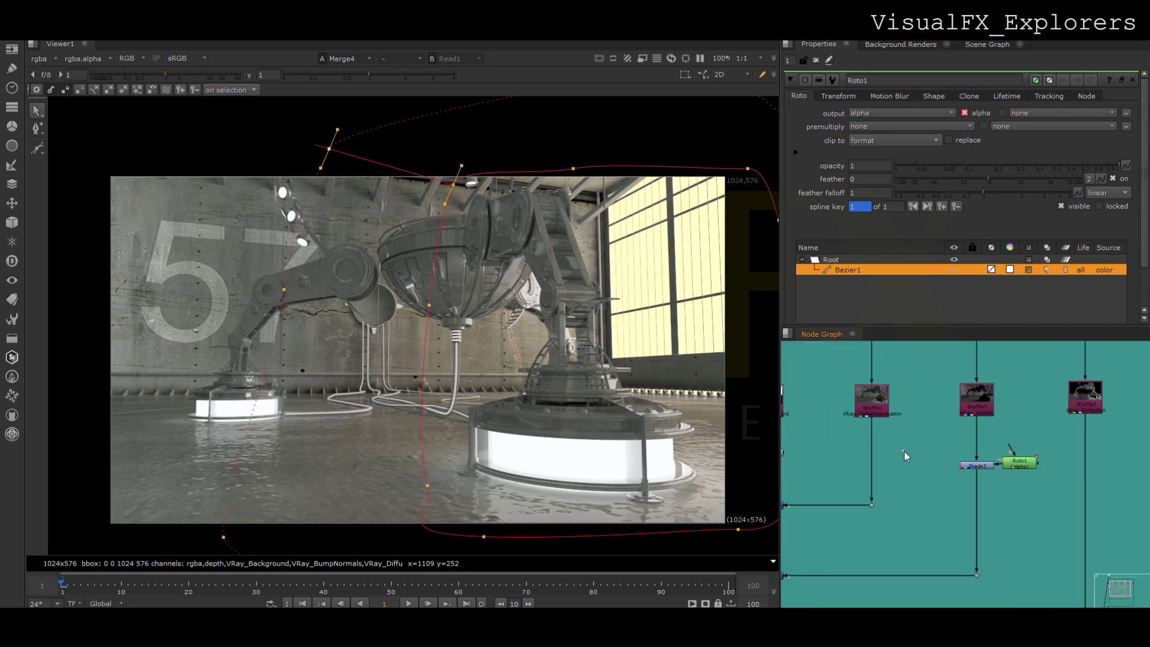
{"action": "double_click", "coordinate": [876, 460]}
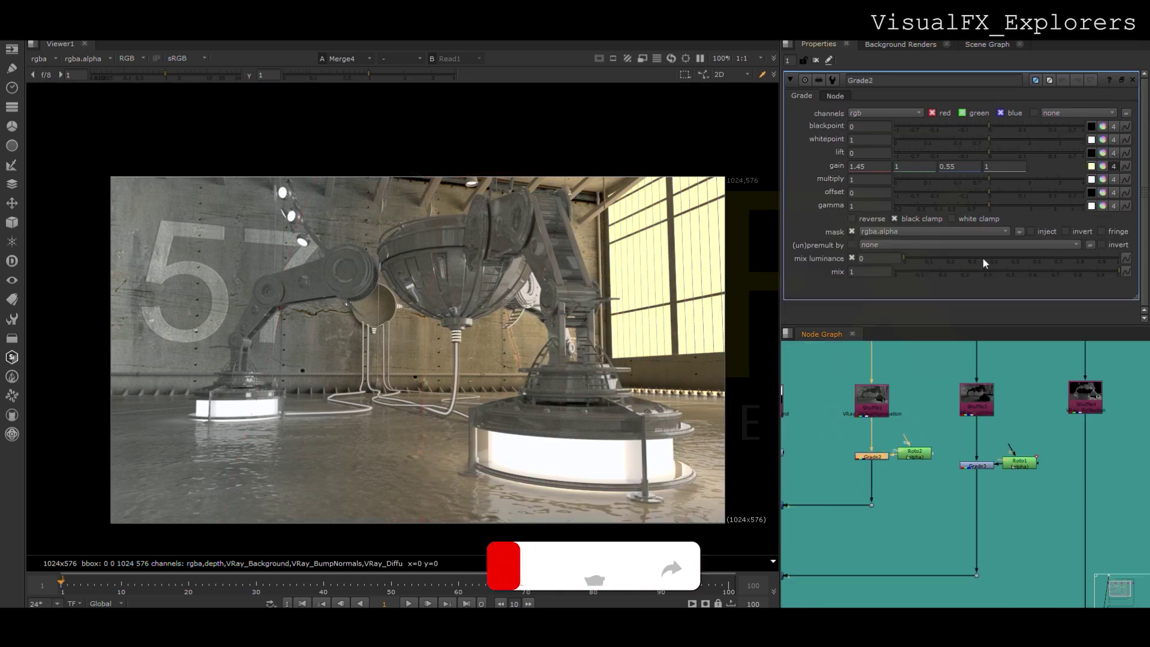
{"action": "left_click", "coordinate": [985, 270]}
{"action": "left_click_drag", "start_coordinate": [983, 270], "coordinate": [978, 270]}
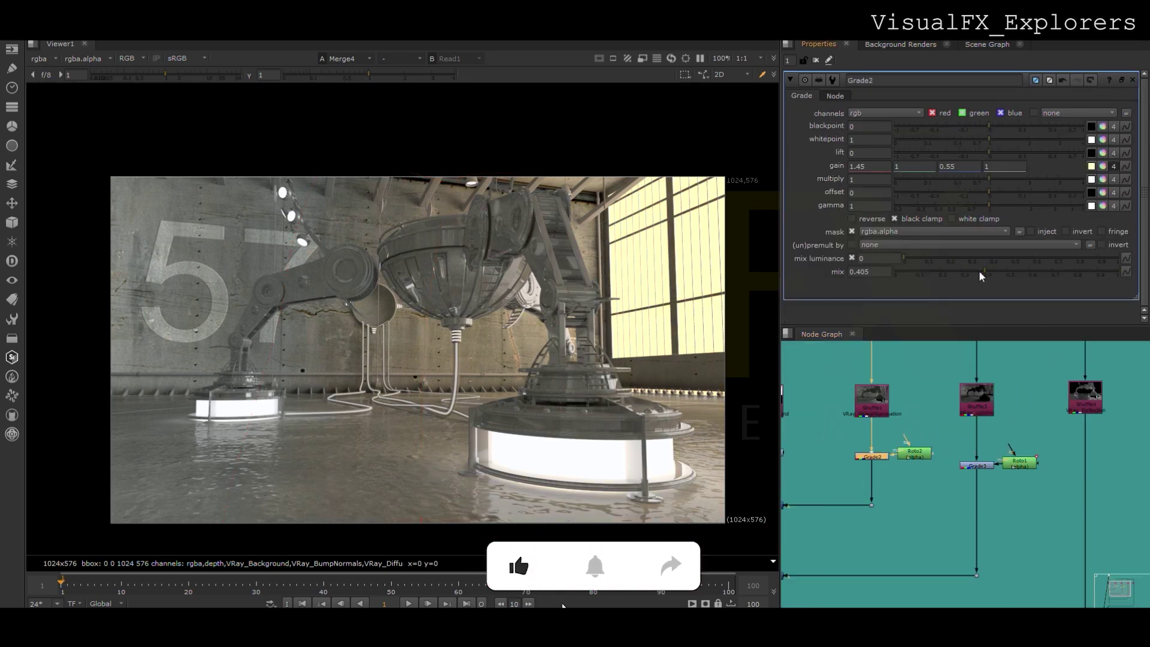
Step: Insert a Blur of size 35.5 between the copied Roto and its Grade in the VRay_GlobalIllumination branch
{"action": "left_click", "coordinate": [914, 456]}
{"action": "key", "text": "b"}
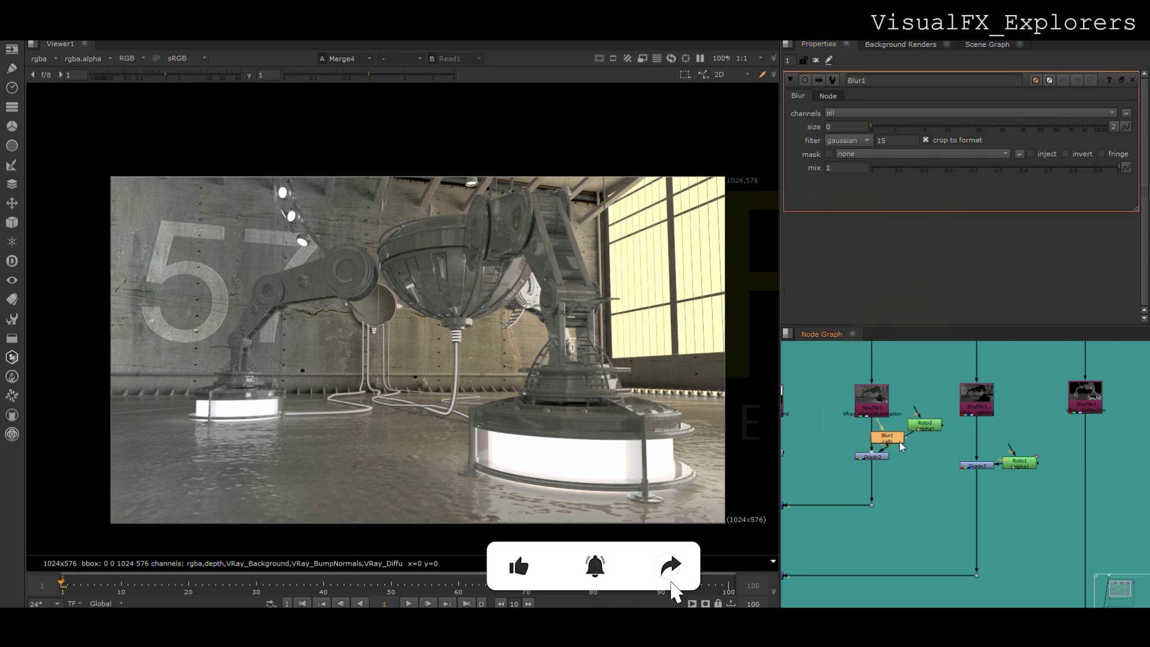
{"action": "left_click_drag", "start_coordinate": [896, 440], "coordinate": [921, 459]}
{"action": "left_click_drag", "start_coordinate": [944, 129], "coordinate": [1010, 134]}
Step: Add a second Grade below the existing one in the VRay_GlobalIllumination branch and connect a new Roto node as its mask
{"action": "scroll", "coordinate": [912, 429], "scroll_direction": "down", "scroll_amount": 1}
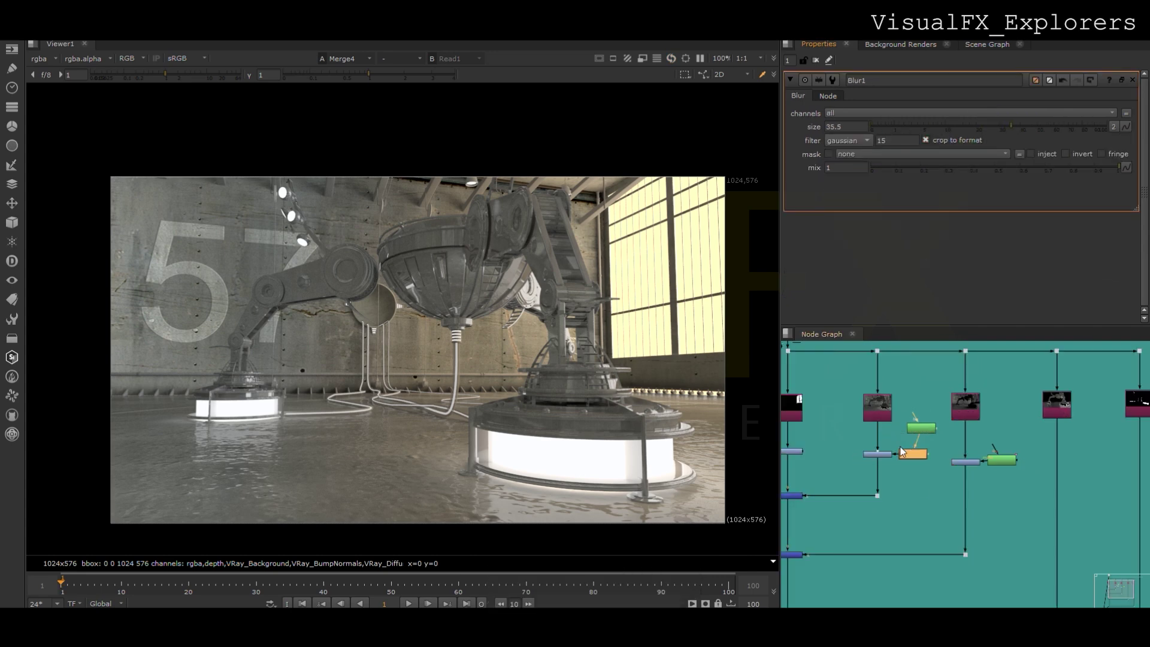
{"action": "middle_click_drag", "start_coordinate": [899, 437], "coordinate": [942, 428]}
{"action": "left_click", "coordinate": [909, 464]}
{"action": "key", "text": "g"}
{"action": "left_click_drag", "start_coordinate": [909, 466], "coordinate": [952, 468]}
{"action": "left_click", "coordinate": [956, 466]}
{"action": "key", "text": "o"}
{"action": "left_click", "coordinate": [925, 468]}
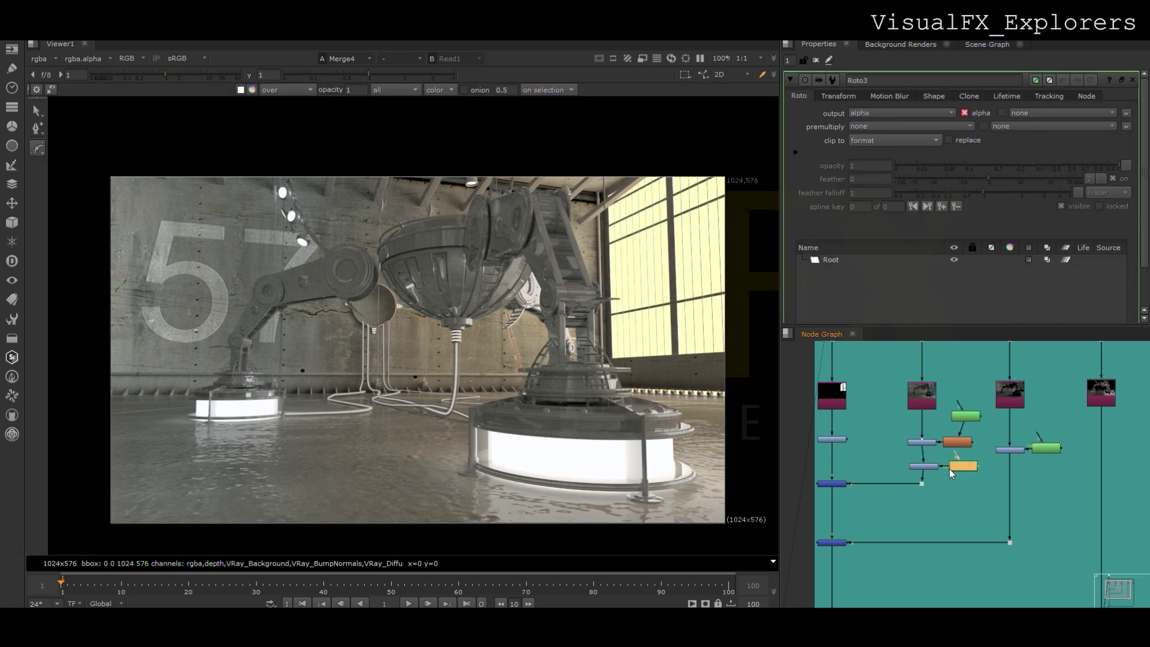
Step: Draw a closed Bezier in the new Roto around the left wall, the painted 57 and the left robot arm
{"action": "scroll", "coordinate": [251, 238], "scroll_direction": "down", "scroll_amount": 3}
{"action": "left_click", "coordinate": [177, 171]}
{"action": "left_click_drag", "start_coordinate": [252, 198], "coordinate": [265, 251]}
{"action": "left_click_drag", "start_coordinate": [276, 382], "coordinate": [258, 412]}
{"action": "left_click_drag", "start_coordinate": [189, 416], "coordinate": [163, 381]}
{"action": "left_click_drag", "start_coordinate": [141, 285], "coordinate": [145, 243]}
{"action": "left_click", "coordinate": [177, 170]}
Step: Feather all points of the Bezier outward for a wide, soft falloff and adjust the points along its upper edge
{"action": "left_click_drag", "start_coordinate": [109, 154], "coordinate": [431, 476]}
{"action": "key", "text": "e"}
{"action": "key", "text": "e"}
{"action": "key", "text": "e"}
{"action": "key", "text": "e"}
{"action": "key", "text": "e"}
{"action": "key", "text": "e"}
{"action": "key", "text": "e"}
{"action": "key", "text": "e"}
{"action": "key", "text": "e"}
{"action": "key", "text": "e"}
{"action": "key", "text": "e"}
{"action": "key", "text": "e"}
{"action": "key", "text": "e"}
{"action": "key", "text": "e"}
{"action": "key", "text": "e"}
{"action": "key", "text": "e"}
{"action": "key", "text": "e"}
{"action": "key", "text": "e"}
{"action": "key", "text": "e"}
{"action": "left_click", "coordinate": [441, 346]}
{"action": "left_click_drag", "start_coordinate": [270, 170], "coordinate": [197, 128]}
{"action": "left_click_drag", "start_coordinate": [343, 176], "coordinate": [363, 176]}
Step: Lower the gain of the newly masked Grade and place a copy of it with its Roto in the VRay_Lighting branch with gain 0.58
{"action": "double_click", "coordinate": [922, 466]}
{"action": "left_click_drag", "start_coordinate": [989, 166], "coordinate": [908, 166]}
{"action": "left_click_drag", "start_coordinate": [902, 459], "coordinate": [1015, 491]}
{"action": "key", "text": "ctrl+c"}
{"action": "left_click", "coordinate": [1035, 489]}
{"action": "key", "text": "ctrl+v"}
{"action": "double_click", "coordinate": [1013, 490]}
{"action": "left_click_drag", "start_coordinate": [964, 165], "coordinate": [968, 164]}
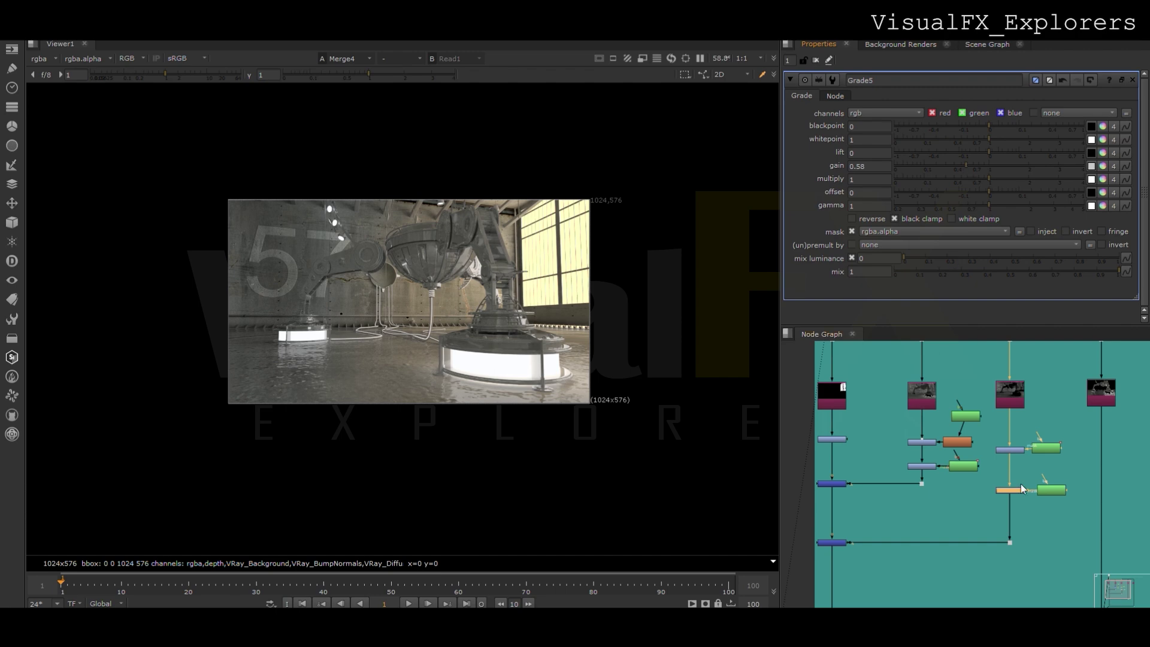
Step: Move the right-edge points of the copied Roto's Bezier toward the image centre and slightly shift the shape
{"action": "double_click", "coordinate": [1051, 490]}
{"action": "left_click_drag", "start_coordinate": [226, 118], "coordinate": [319, 413]}
{"action": "left_click_drag", "start_coordinate": [288, 260], "coordinate": [368, 261]}
{"action": "scroll", "coordinate": [450, 309], "scroll_direction": "down", "scroll_amount": 3}
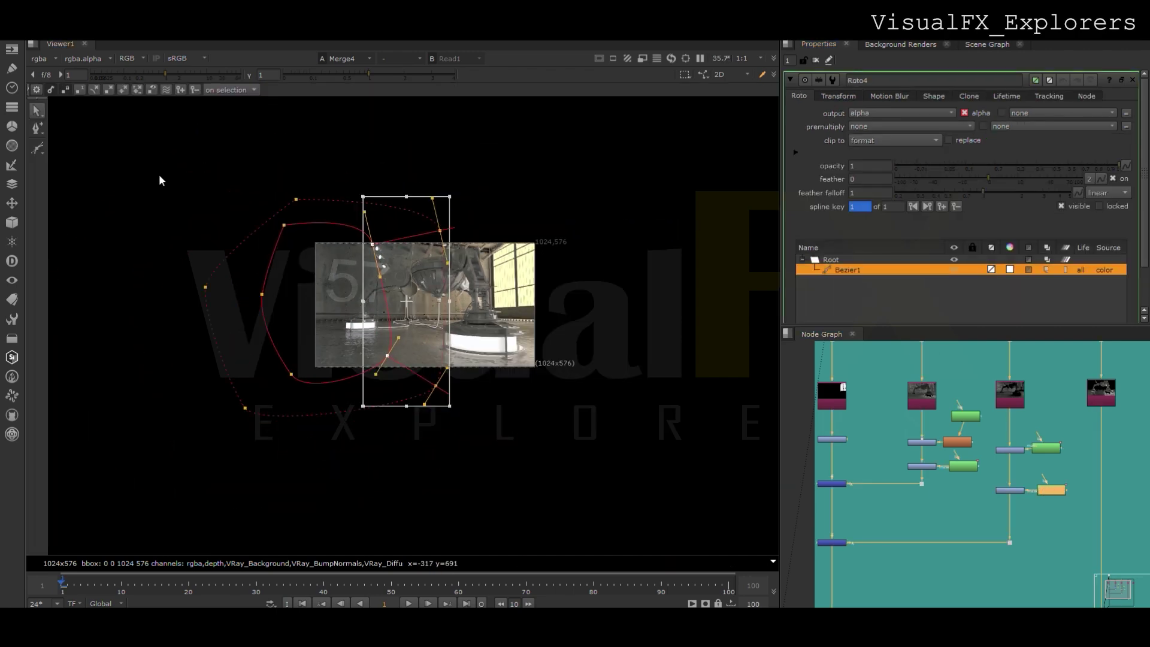
{"action": "left_click_drag", "start_coordinate": [184, 190], "coordinate": [464, 425]}
{"action": "left_click_drag", "start_coordinate": [341, 337], "coordinate": [336, 328]}
{"action": "left_click", "coordinate": [377, 243]}
Step: Adjust the upper-left Bezier points in the lighting branch's first Roto and open the upper Roto of the global illumination branch
{"action": "left_click", "coordinate": [1045, 447]}
{"action": "left_click_drag", "start_coordinate": [377, 206], "coordinate": [500, 321]}
{"action": "left_click_drag", "start_coordinate": [406, 261], "coordinate": [402, 258]}
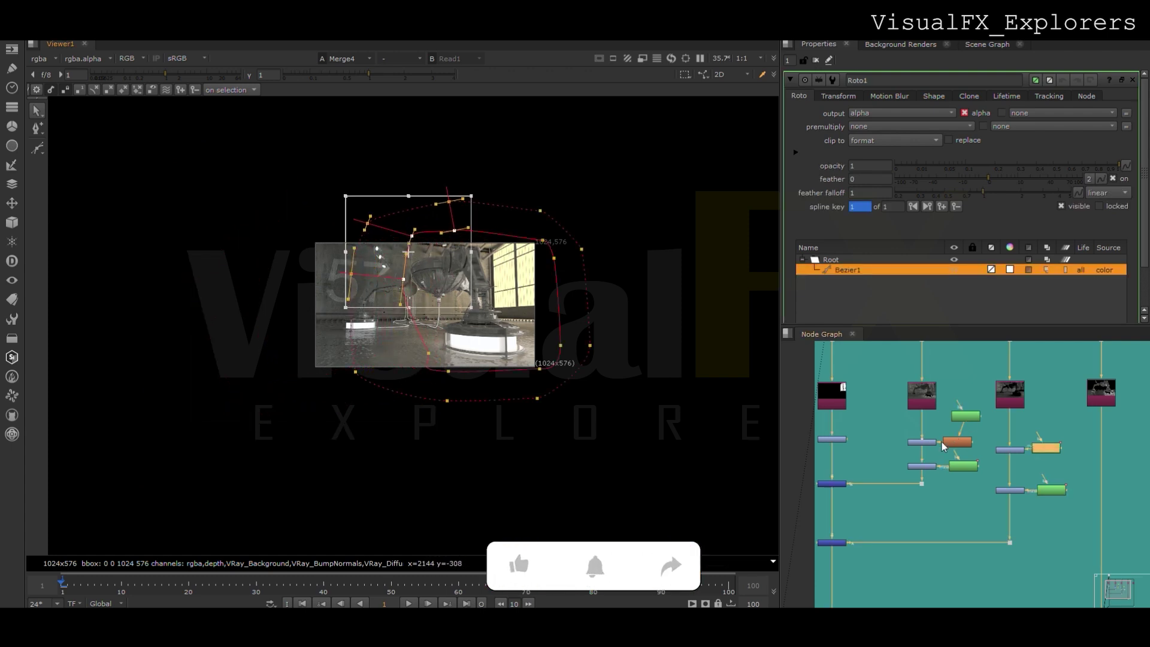
{"action": "left_click", "coordinate": [964, 422]}
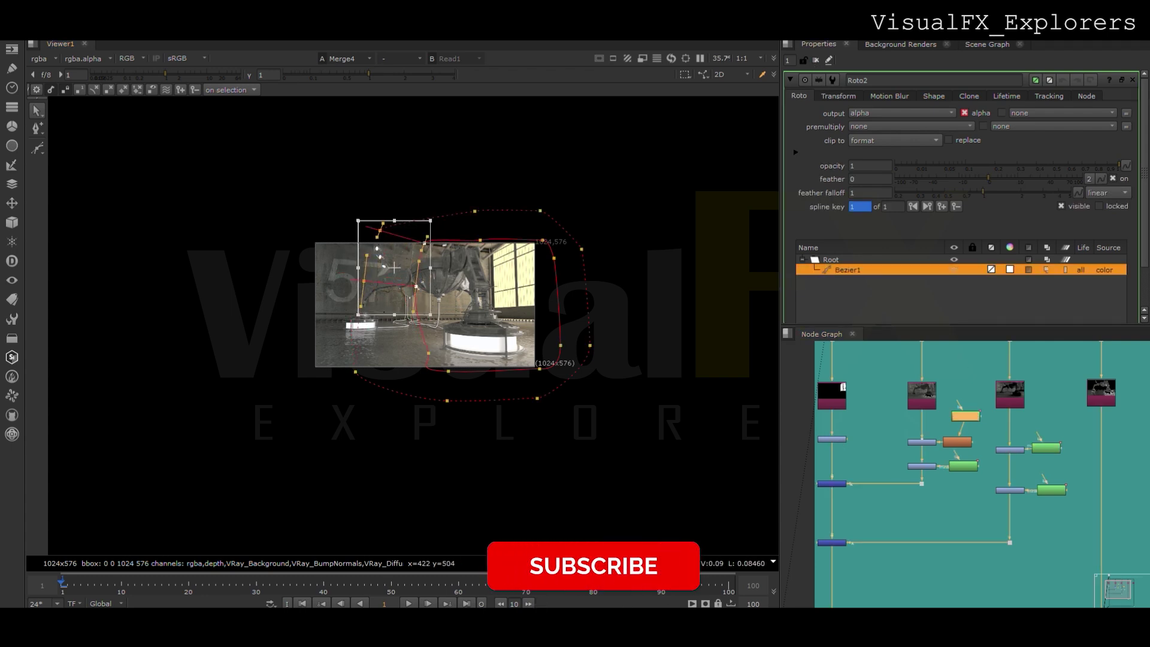
{"action": "scroll", "coordinate": [926, 473], "scroll_direction": "down", "scroll_amount": 2}
{"action": "scroll", "coordinate": [956, 448], "scroll_direction": "up", "scroll_amount": 1}
{"action": "left_click", "coordinate": [943, 455]}
Step: Examine the graded render at close range and close all open node properties
{"action": "scroll", "coordinate": [934, 487], "scroll_direction": "down", "scroll_amount": 3}
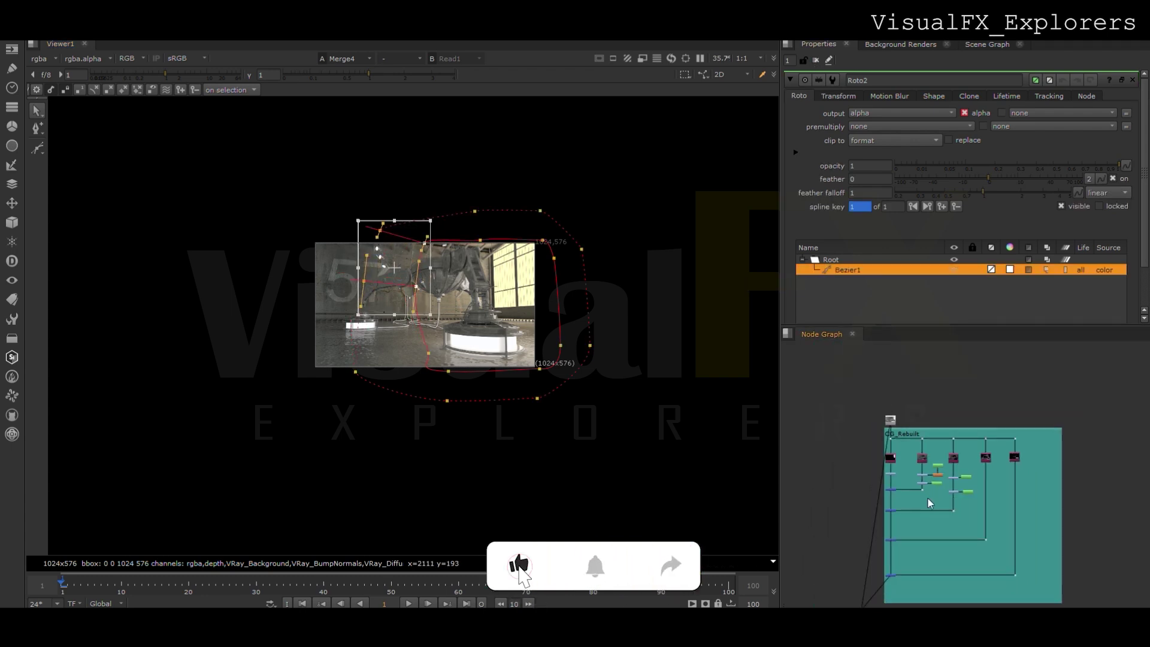
{"action": "scroll", "coordinate": [440, 332], "scroll_direction": "up", "scroll_amount": 2}
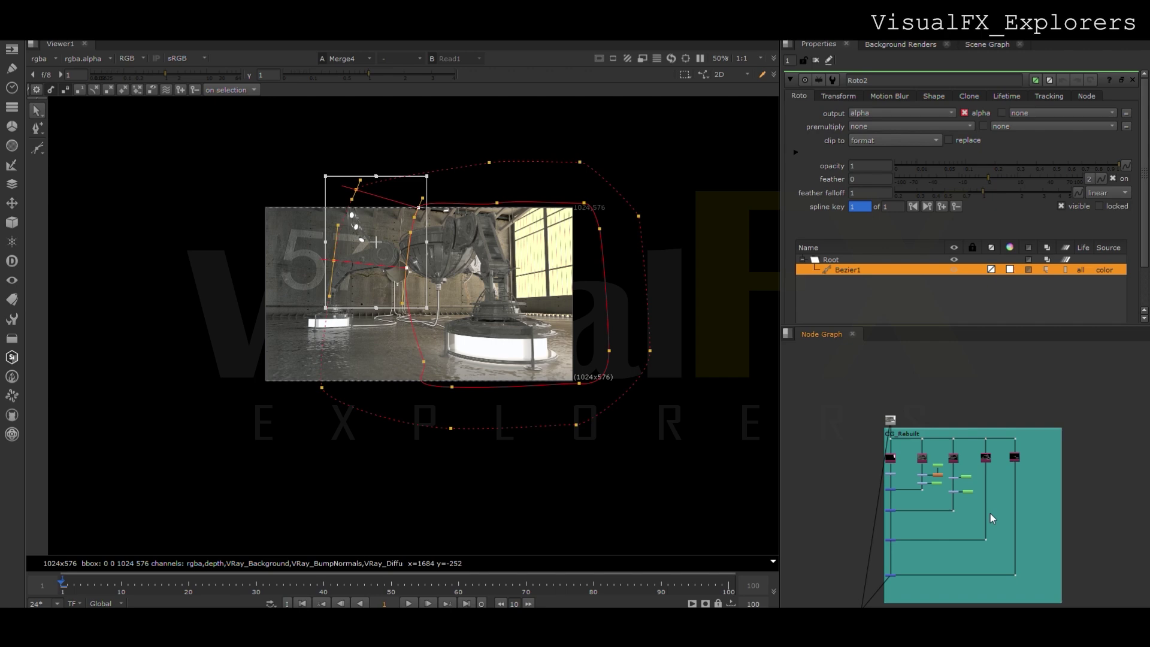
{"action": "scroll", "coordinate": [535, 358], "scroll_direction": "up", "scroll_amount": 2}
{"action": "scroll", "coordinate": [395, 233], "scroll_direction": "up", "scroll_amount": 2}
{"action": "middle_click_drag", "start_coordinate": [324, 284], "coordinate": [354, 328]}
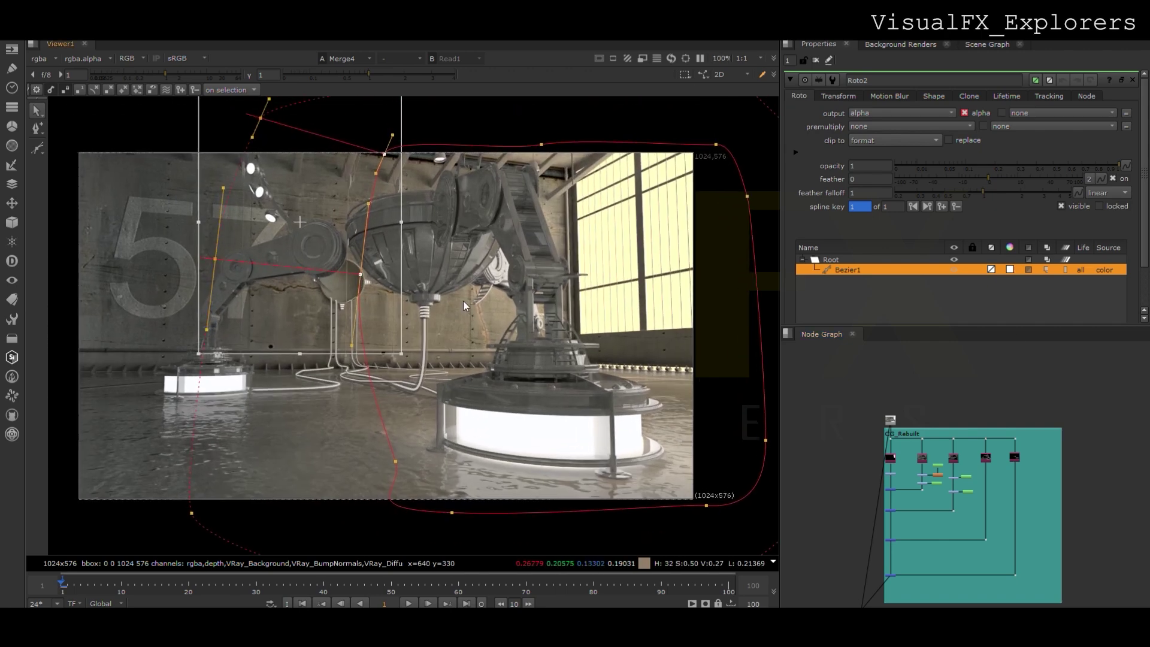
{"action": "scroll", "coordinate": [355, 329], "scroll_direction": "down", "scroll_amount": 1}
{"action": "left_click", "coordinate": [817, 61]}
Step: Insert a Grade below the VRay_Reflection Shuffle and set its gain to 1.09 red, 1 green and 0.91 blue
{"action": "scroll", "coordinate": [952, 477], "scroll_direction": "up", "scroll_amount": 5}
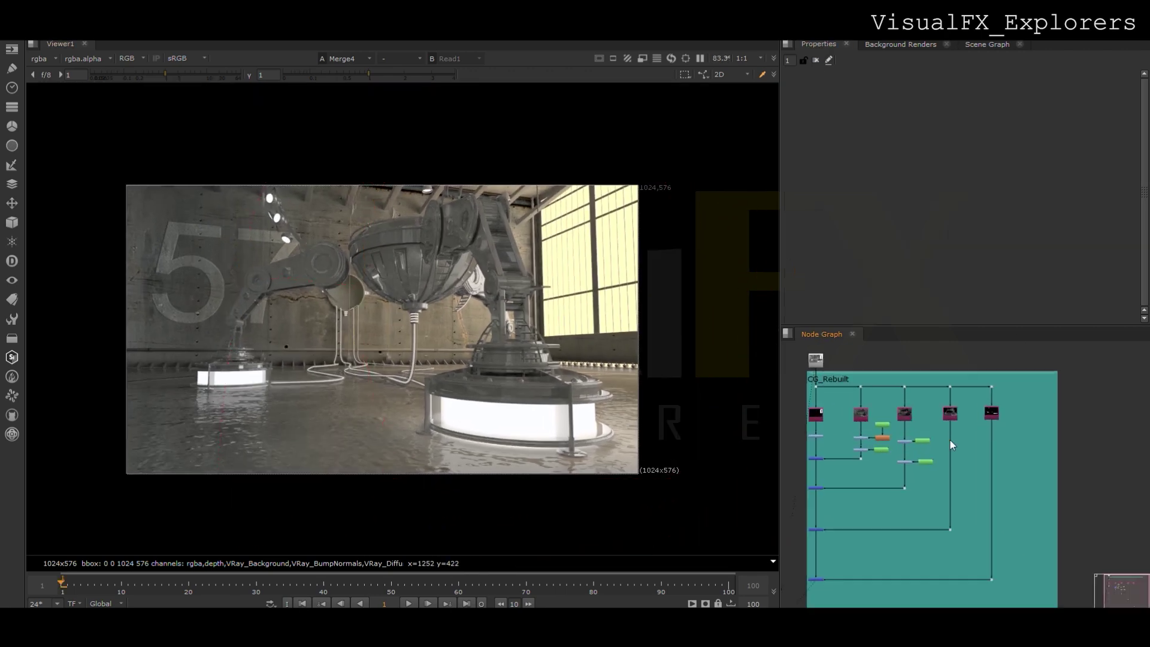
{"action": "double_click", "coordinate": [948, 449]}
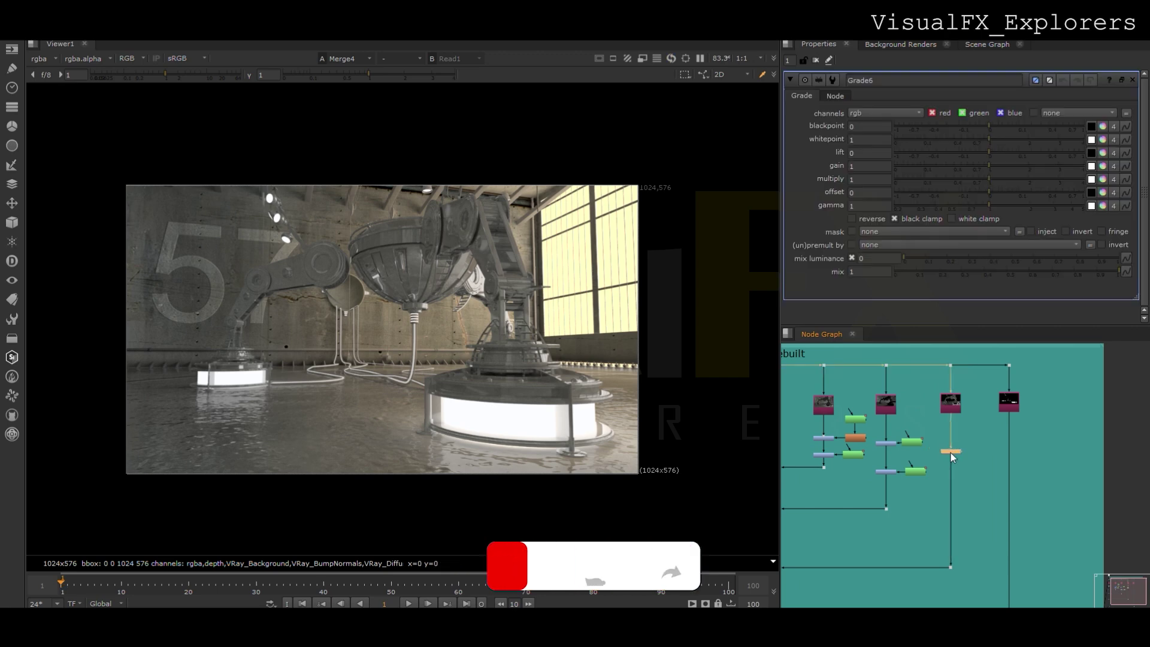
{"action": "scroll", "coordinate": [951, 453], "scroll_direction": "up", "scroll_amount": 3}
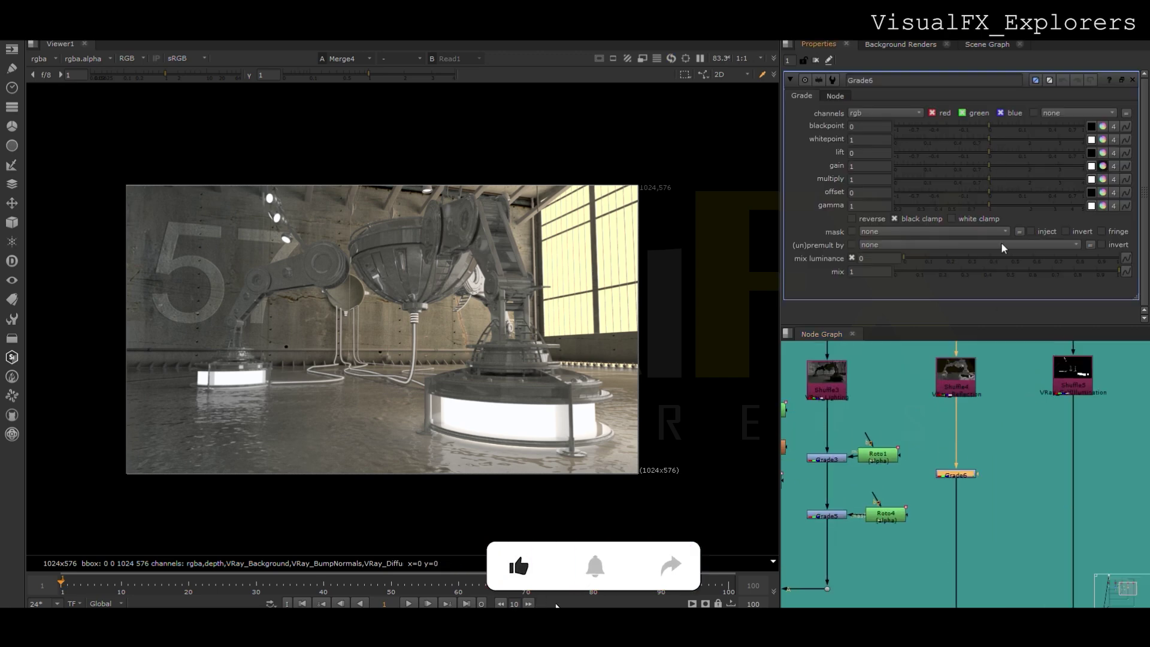
{"action": "left_click_drag", "start_coordinate": [864, 348], "coordinate": [864, 362]}
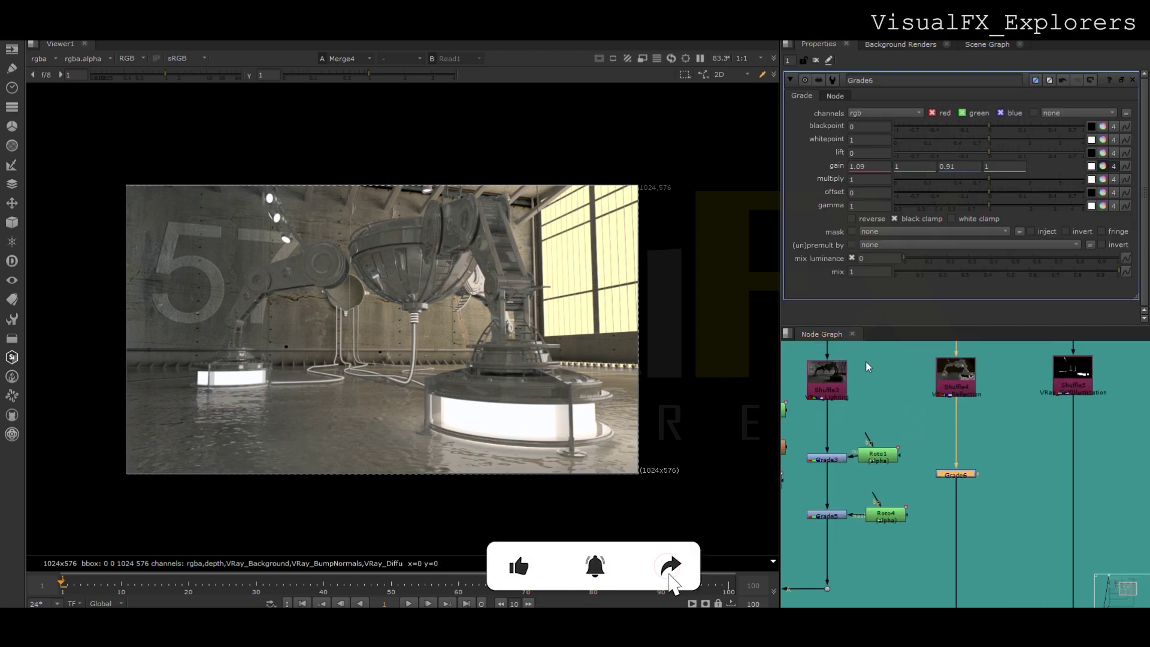
Step: Connect a new Roto as the reflection Grade's mask and draw a closed Bezier between the hanging bowl and the right arm's tower
{"action": "key", "text": "o"}
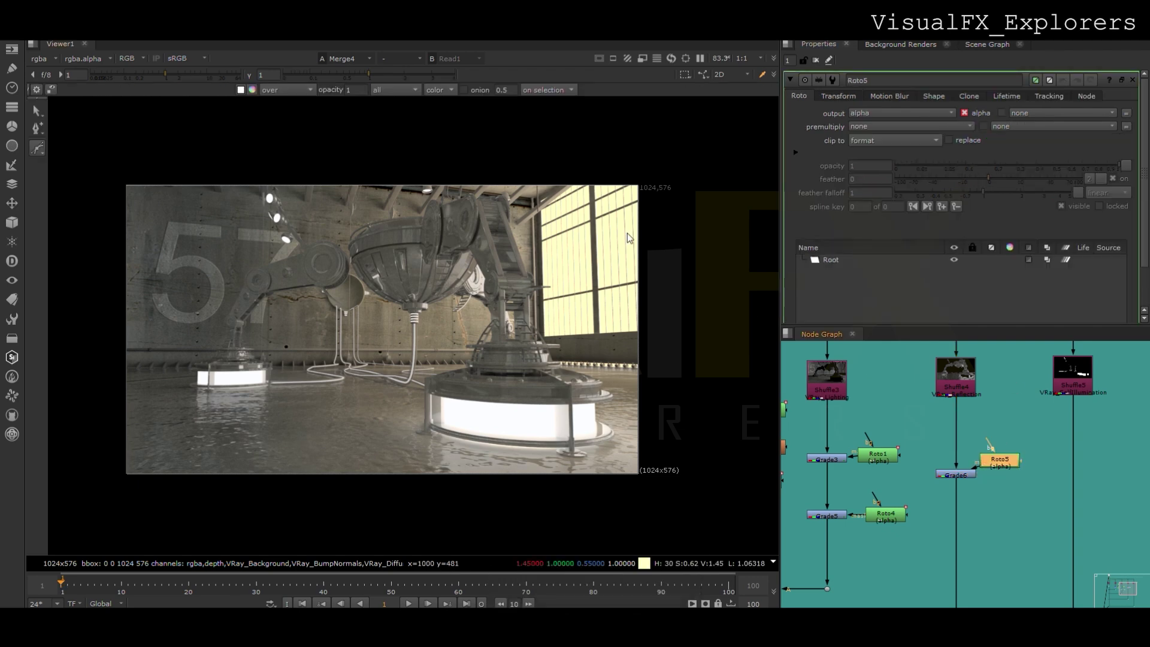
{"action": "double_click", "coordinate": [885, 457]}
{"action": "double_click", "coordinate": [999, 461]}
{"action": "scroll", "coordinate": [454, 258], "scroll_direction": "up", "scroll_amount": 2}
{"action": "left_click", "coordinate": [461, 250]}
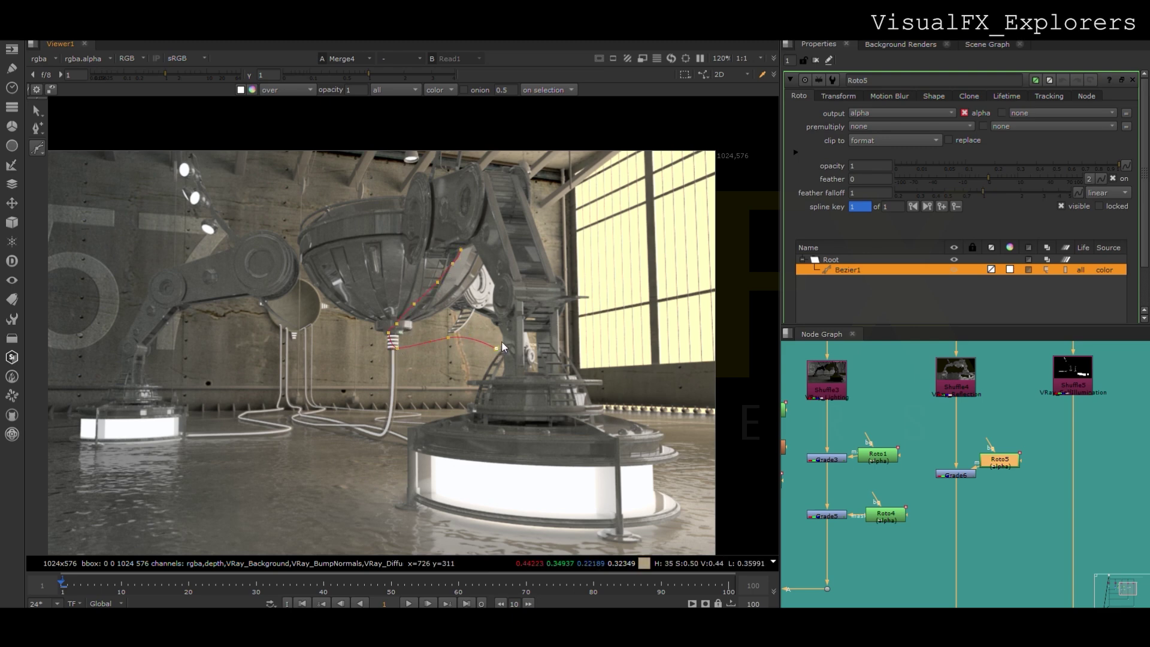
{"action": "left_click", "coordinate": [484, 265]}
{"action": "left_click", "coordinate": [473, 245]}
{"action": "left_click", "coordinate": [461, 250]}
Step: Pull the feather points on the Bezier's left edge outward over the hanging bowl for a soft falloff
{"action": "left_click_drag", "start_coordinate": [361, 231], "coordinate": [467, 355]}
{"action": "left_click_drag", "start_coordinate": [445, 254], "coordinate": [437, 244]}
{"action": "left_click", "coordinate": [608, 286]}
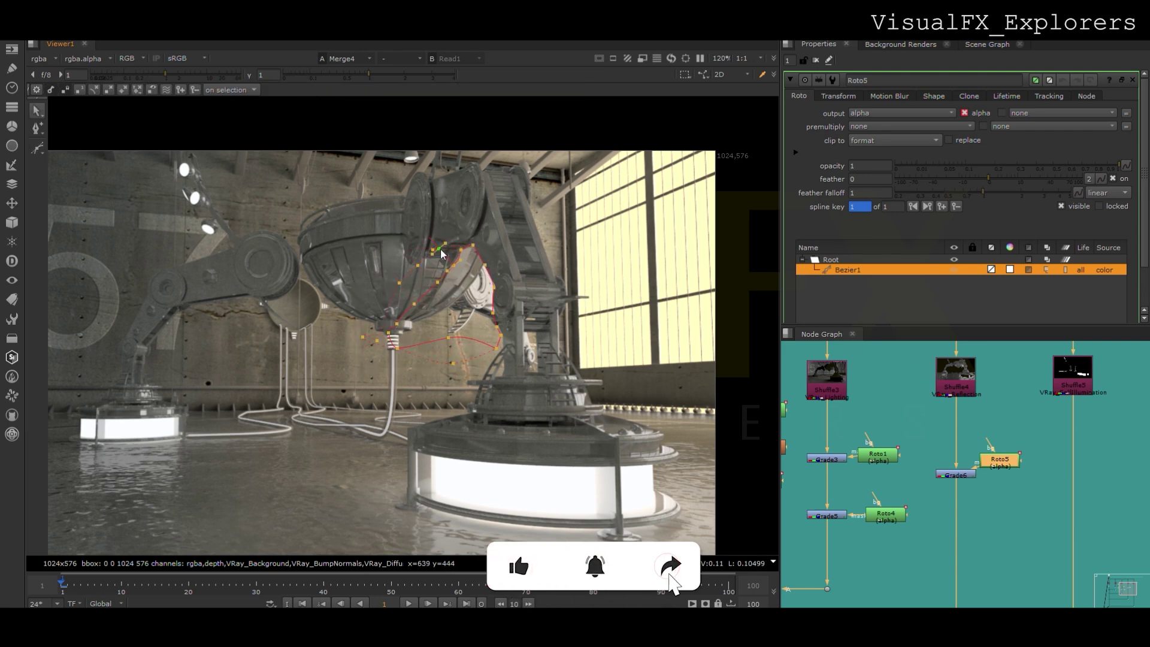
Step: Draw a second closed Bezier in the same Roto around the bright opening in the right arm's tower
{"action": "left_click", "coordinate": [37, 148]}
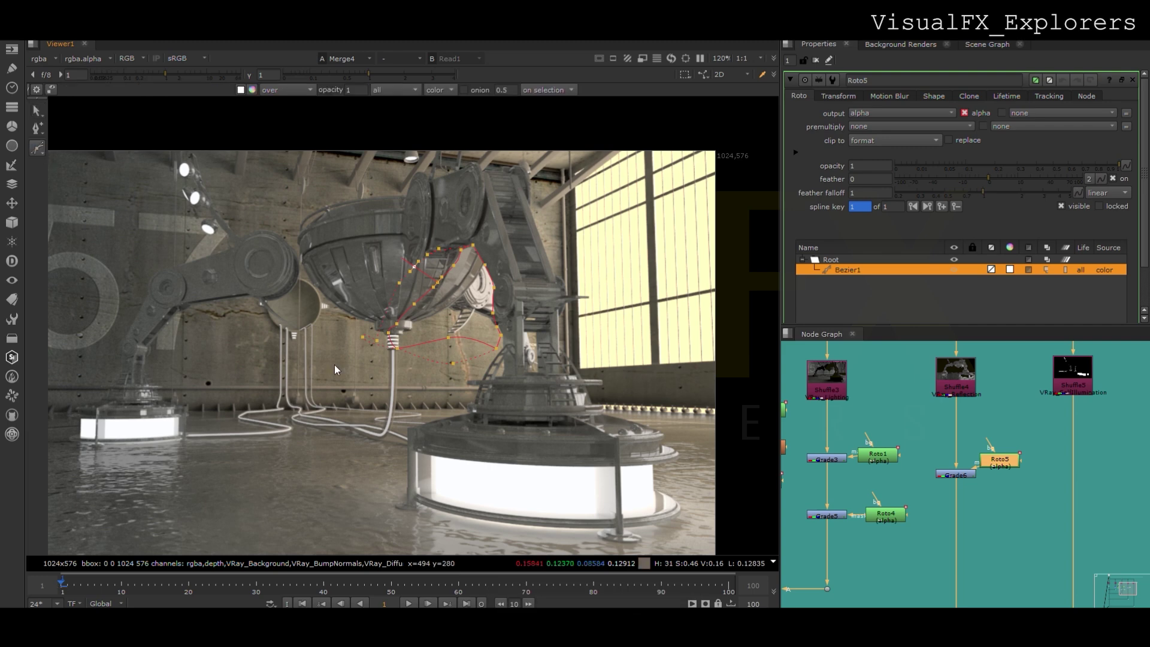
{"action": "scroll", "coordinate": [527, 346], "scroll_direction": "up", "scroll_amount": 6}
{"action": "left_click", "coordinate": [536, 309]}
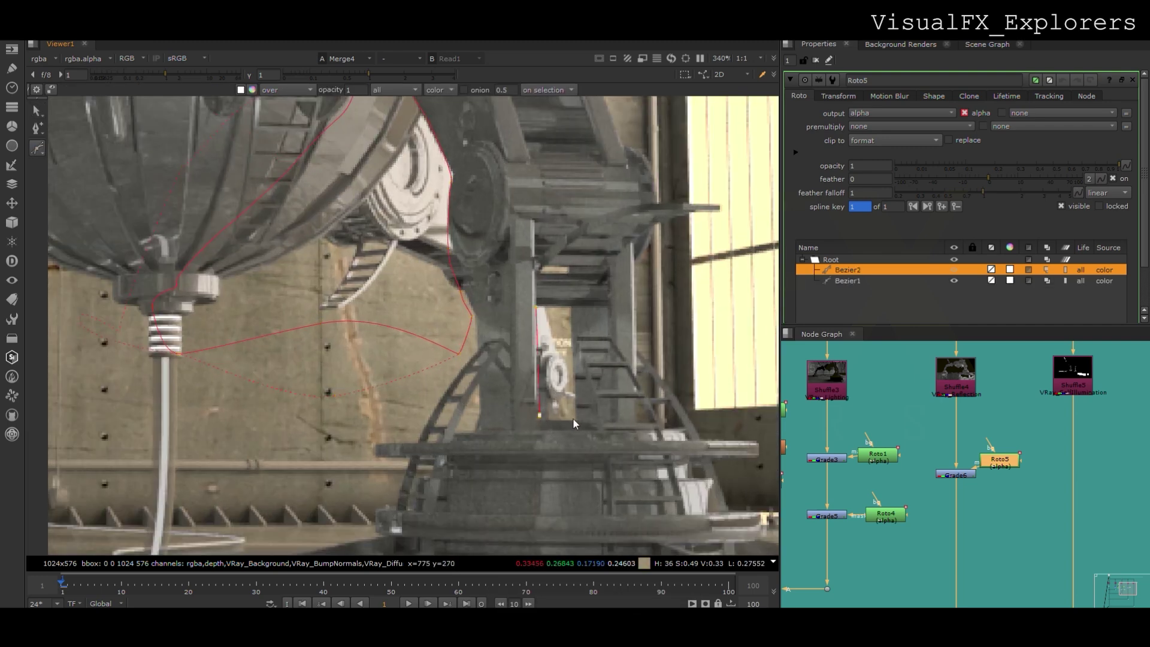
{"action": "left_click", "coordinate": [536, 308]}
Step: Raise the reflection Grade's gain to about 1.765 red, 1.394 green and 1.024 blue for a stronger warm tint
{"action": "double_click", "coordinate": [956, 475]}
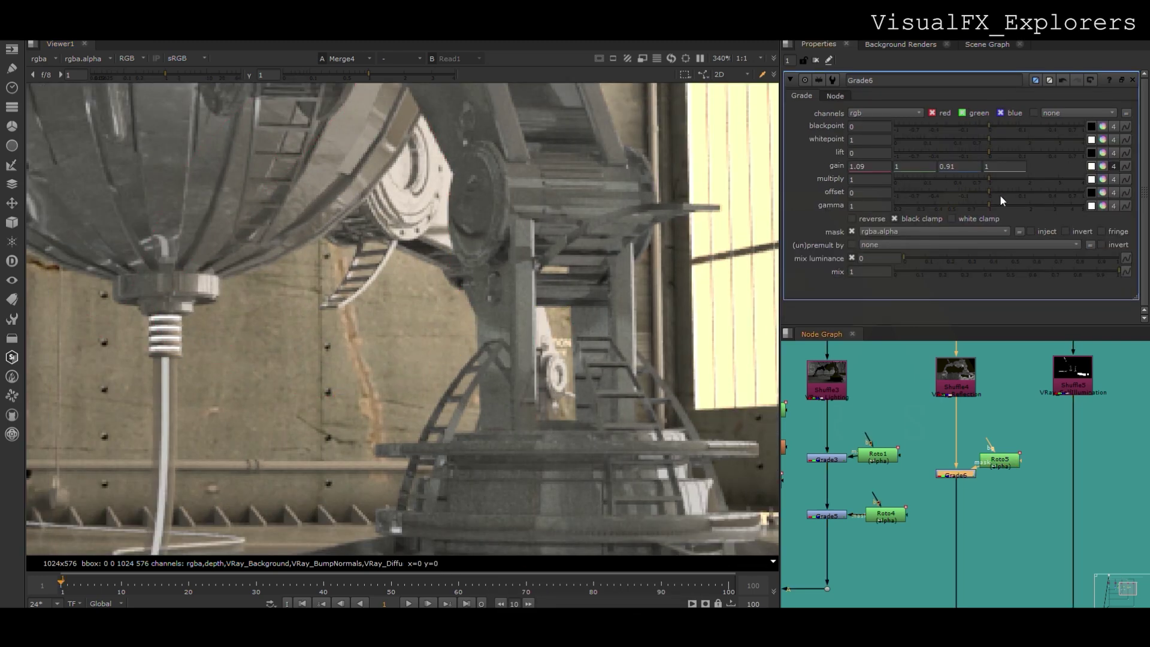
{"action": "left_click", "coordinate": [1003, 179]}
{"action": "left_click_drag", "start_coordinate": [1004, 178], "coordinate": [1004, 179]}
{"action": "left_click", "coordinate": [1005, 179], "text": "ctrl"}
{"action": "left_click", "coordinate": [1102, 167]}
{"action": "left_click", "coordinate": [998, 191]}
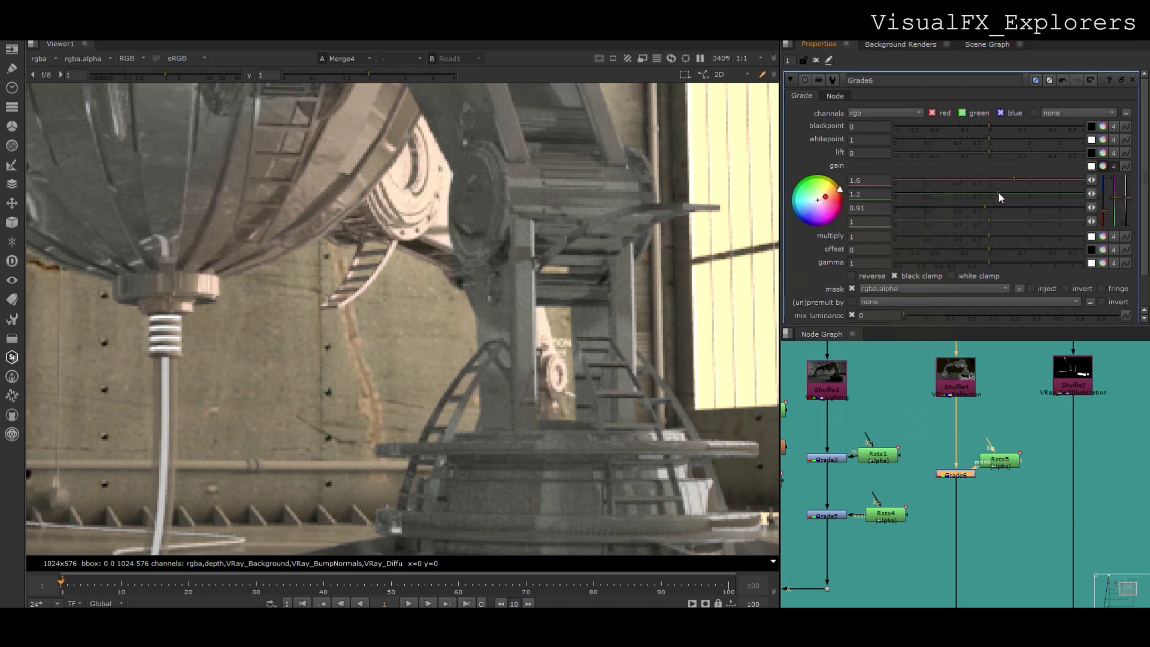
{"action": "left_click", "coordinate": [996, 207]}
{"action": "left_click_drag", "start_coordinate": [996, 207], "coordinate": [986, 207]}
{"action": "scroll", "coordinate": [540, 303], "scroll_direction": "down", "scroll_amount": 4}
{"action": "key", "text": "f"}
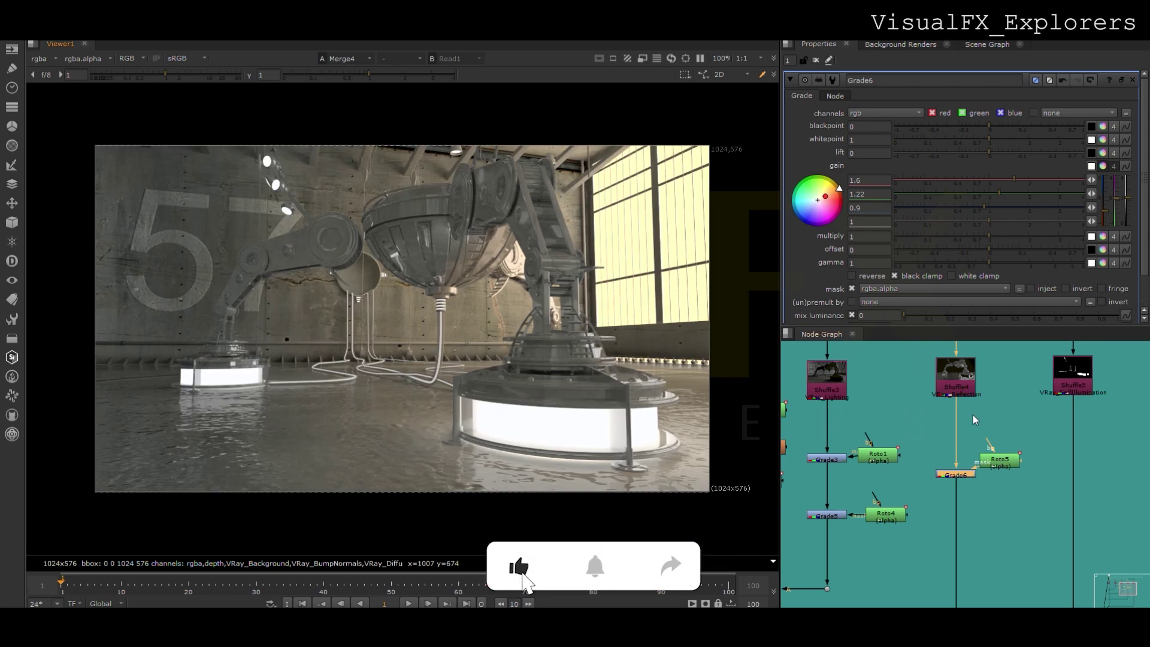
{"action": "left_click", "coordinate": [1103, 167]}
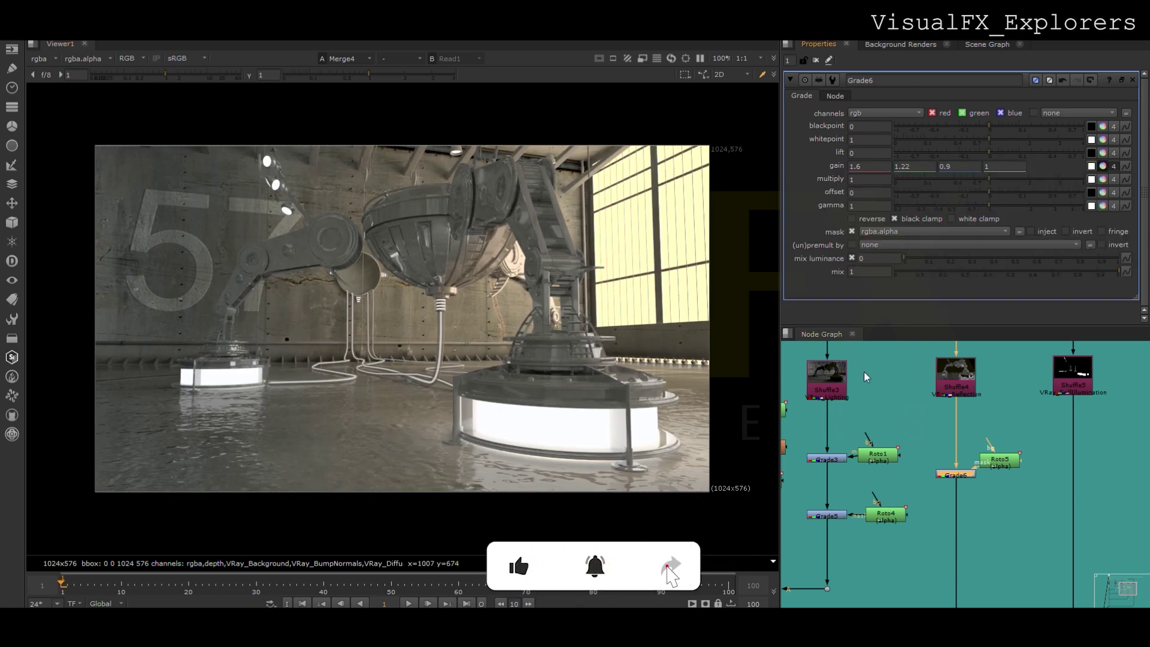
{"action": "left_click_drag", "start_coordinate": [864, 383], "coordinate": [910, 368]}
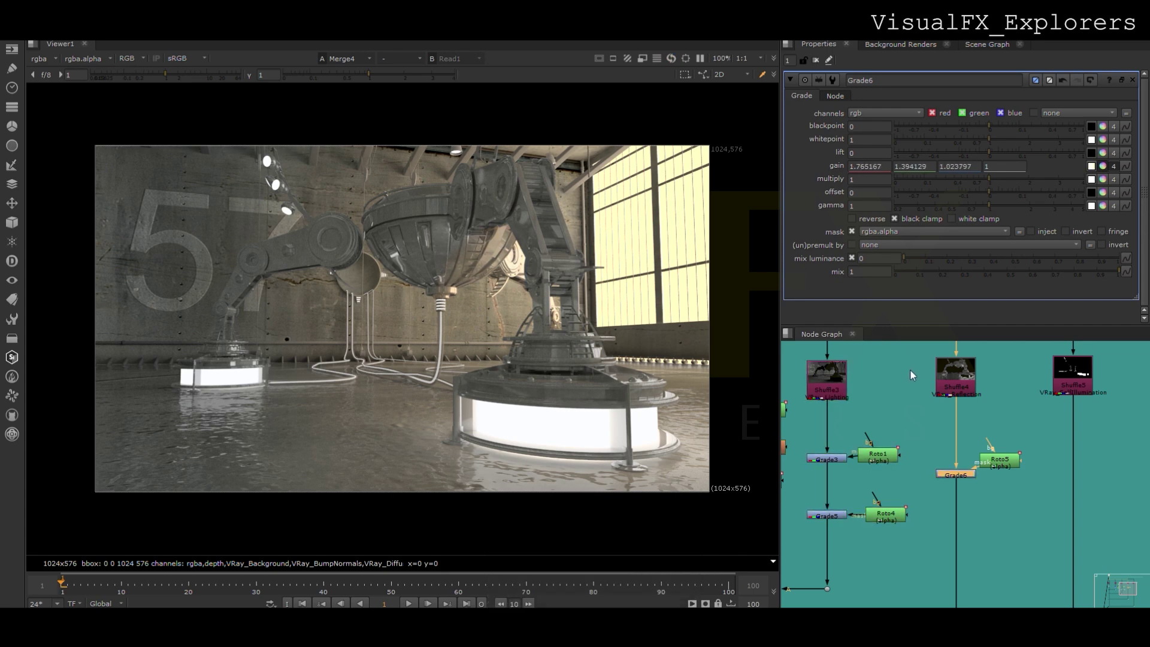
Step: Insert a Grade below the VRay_SelfIllumination Shuffle and set its gain to 0.54 red, 0.82 green and 0.7 blue
{"action": "scroll", "coordinate": [964, 490], "scroll_direction": "down", "scroll_amount": 4}
{"action": "middle_click_drag", "start_coordinate": [1013, 500], "coordinate": [933, 491]}
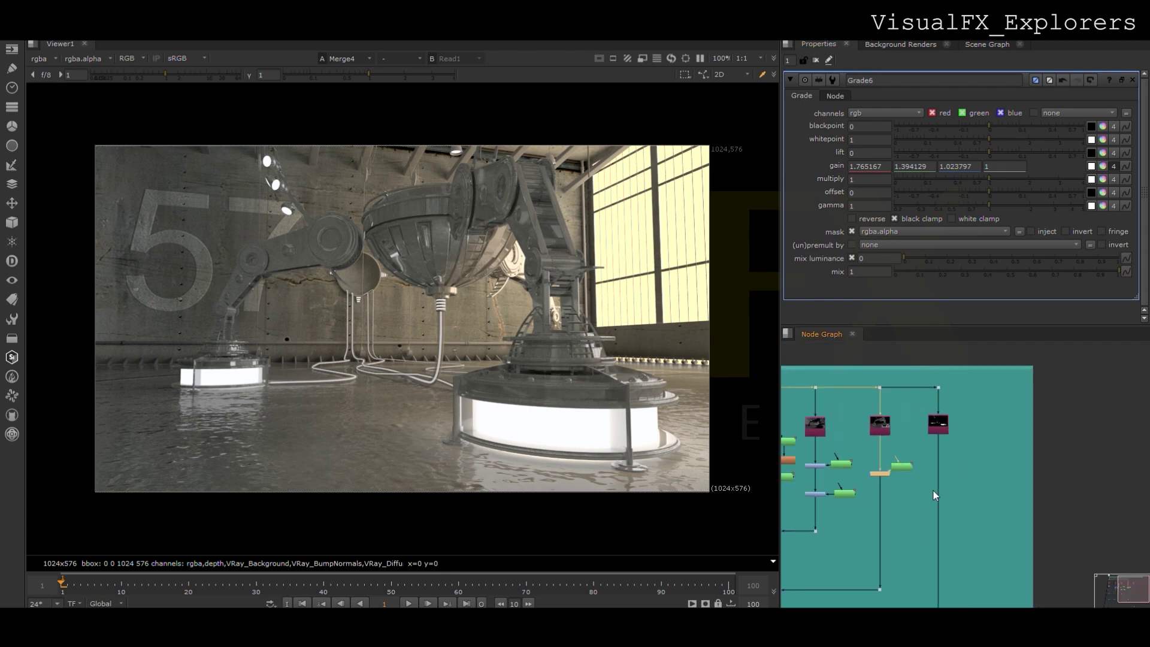
{"action": "scroll", "coordinate": [933, 490], "scroll_direction": "up", "scroll_amount": 3}
{"action": "left_click", "coordinate": [923, 475]}
{"action": "key", "text": "g"}
{"action": "left_click_drag", "start_coordinate": [923, 476], "coordinate": [942, 473]}
{"action": "left_click", "coordinate": [1104, 168]}
{"action": "mouse_move", "coordinate": [957, 350]}
{"action": "left_mouse_down"}
{"action": "mouse_move", "coordinate": [938, 352]}
{"action": "mouse_move", "coordinate": [936, 365]}
{"action": "mouse_move", "coordinate": [957, 356]}
{"action": "left_mouse_up"}
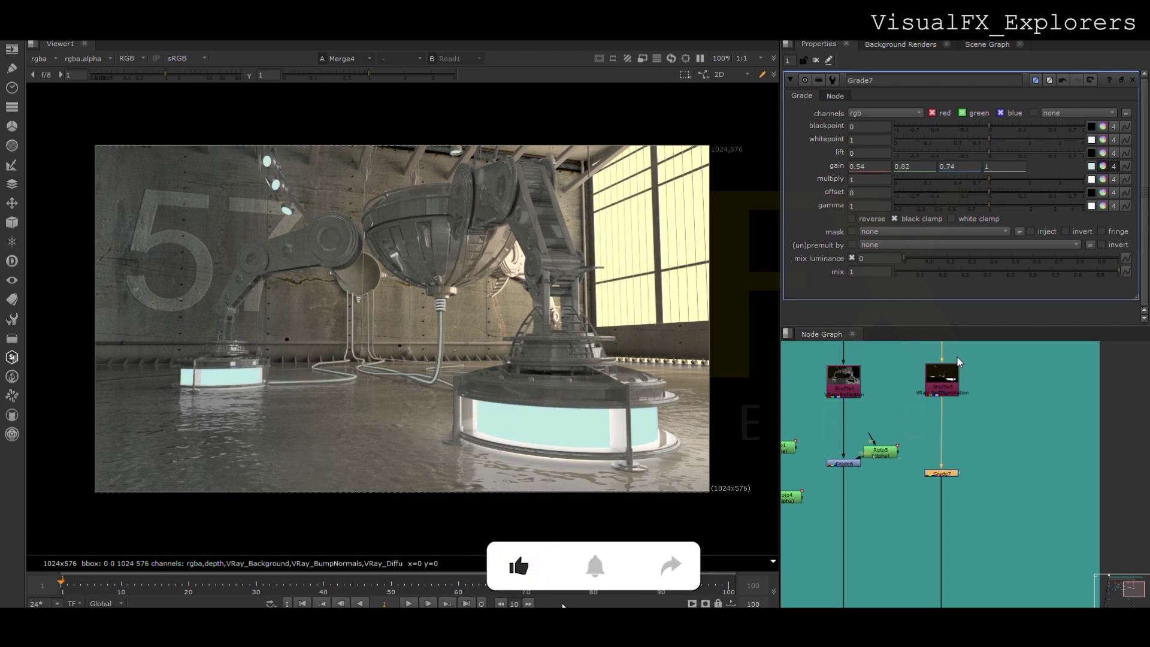
Step: Add a Glow of size 12 below the self-illumination Grade and route the reflection Roto's mask link through a Dot
{"action": "middle_click_drag", "start_coordinate": [920, 456], "coordinate": [890, 422]}
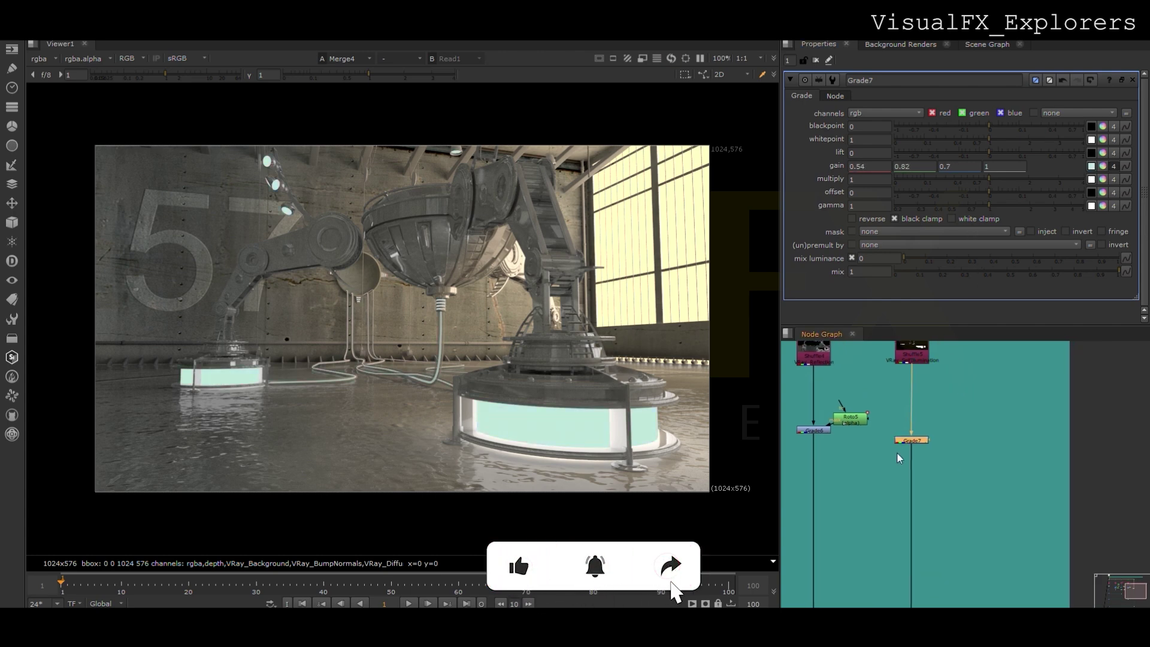
{"action": "left_click", "coordinate": [895, 462]}
{"action": "key", "text": "g"}
{"action": "key", "text": "Delete"}
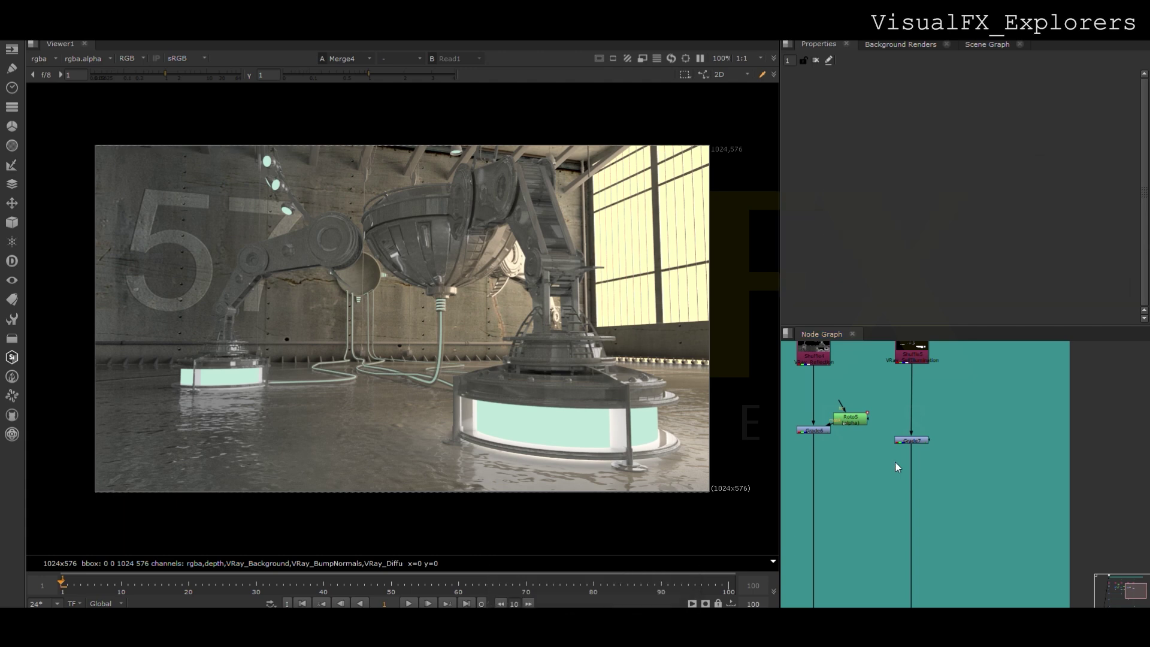
{"action": "key", "text": "Return"}
{"action": "left_click_drag", "start_coordinate": [896, 464], "coordinate": [912, 475]}
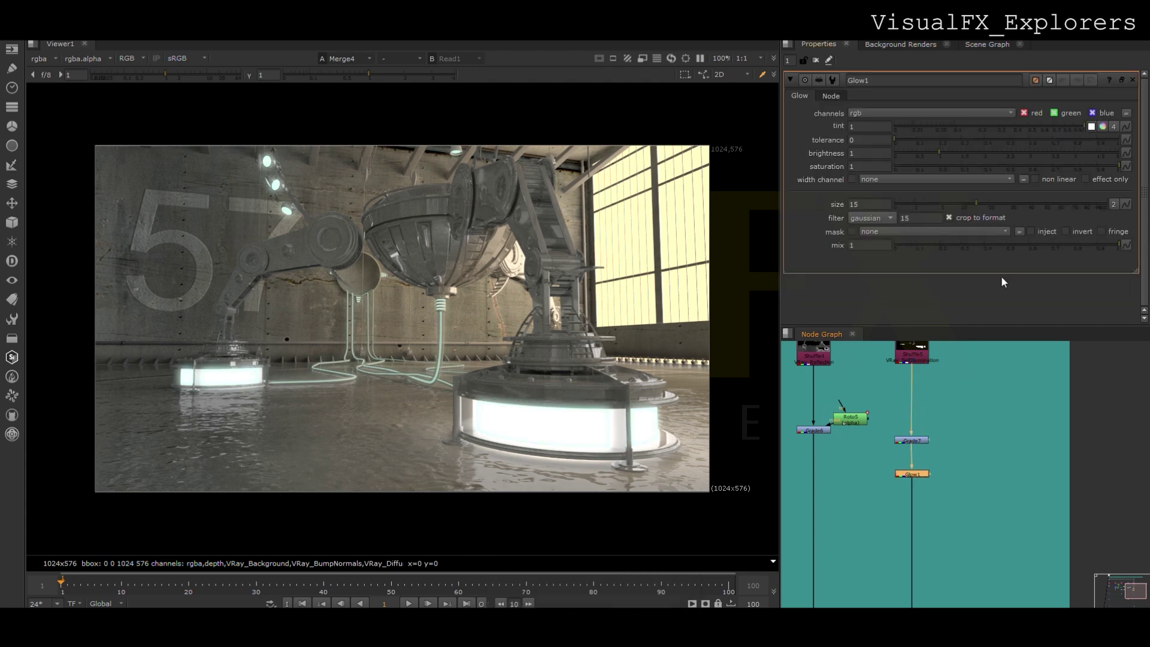
{"action": "left_click_drag", "start_coordinate": [956, 202], "coordinate": [965, 205]}
{"action": "left_click_drag", "start_coordinate": [860, 425], "coordinate": [865, 399]}
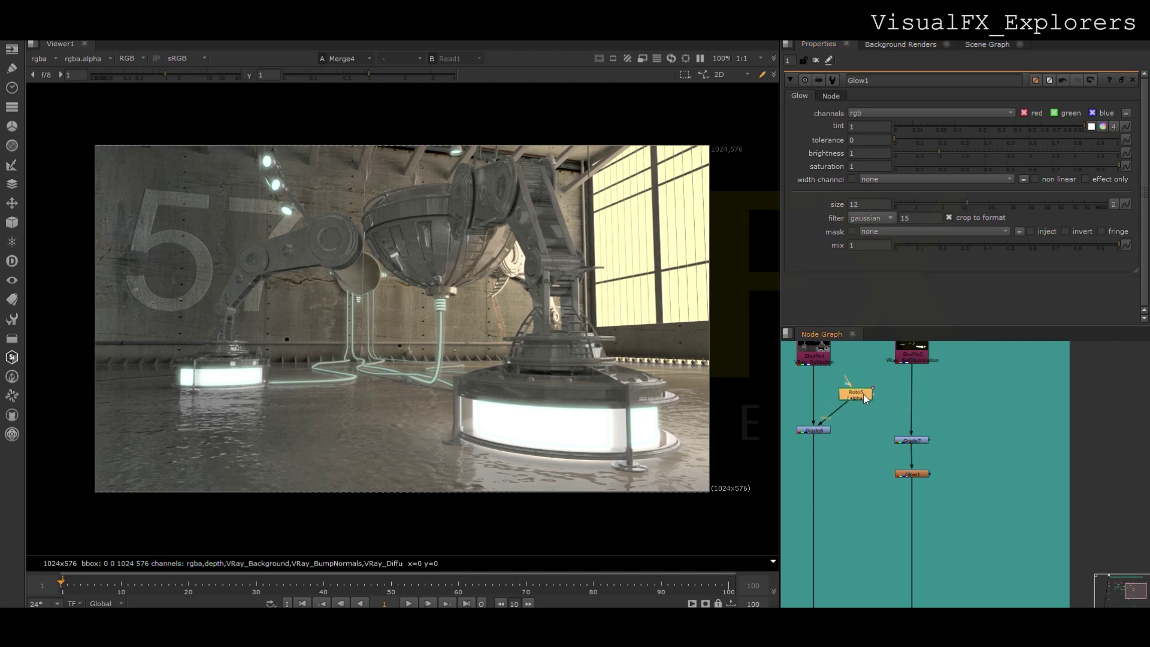
Step: Shift the self-illumination Grade toward blue with gain 0.54 red, 0.98 green and 1.1 blue
{"action": "double_click", "coordinate": [913, 441]}
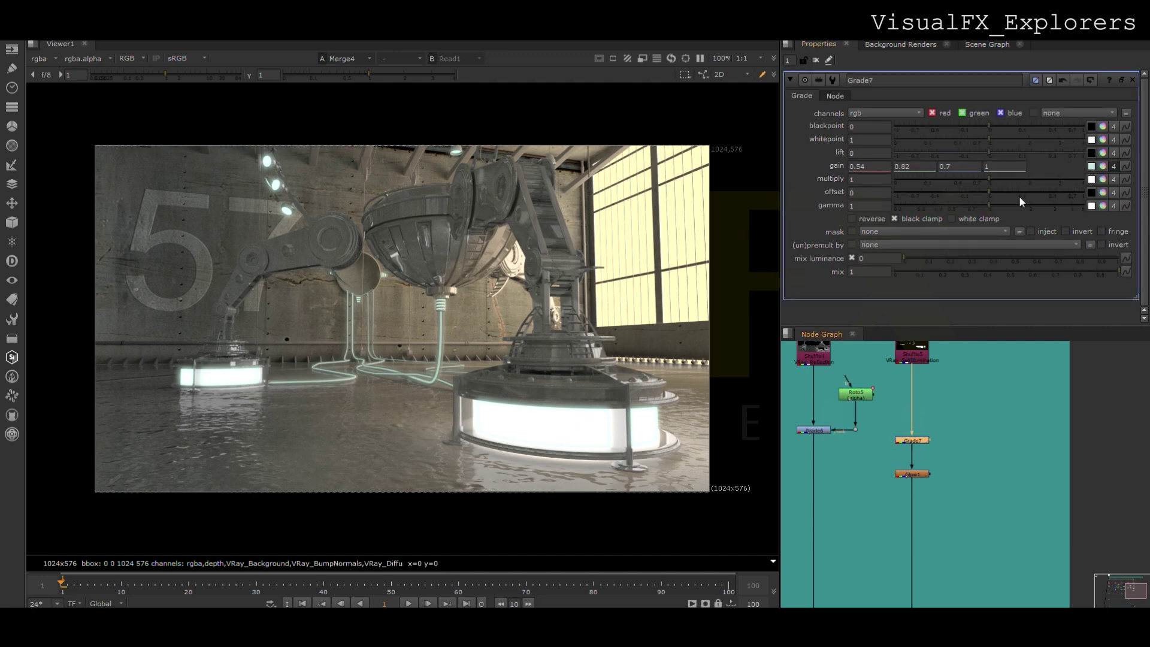
{"action": "left_click", "coordinate": [1103, 168]}
{"action": "mouse_move", "coordinate": [947, 351]}
{"action": "left_mouse_down"}
{"action": "mouse_move", "coordinate": [956, 357]}
{"action": "mouse_move", "coordinate": [957, 345]}
{"action": "left_mouse_up"}
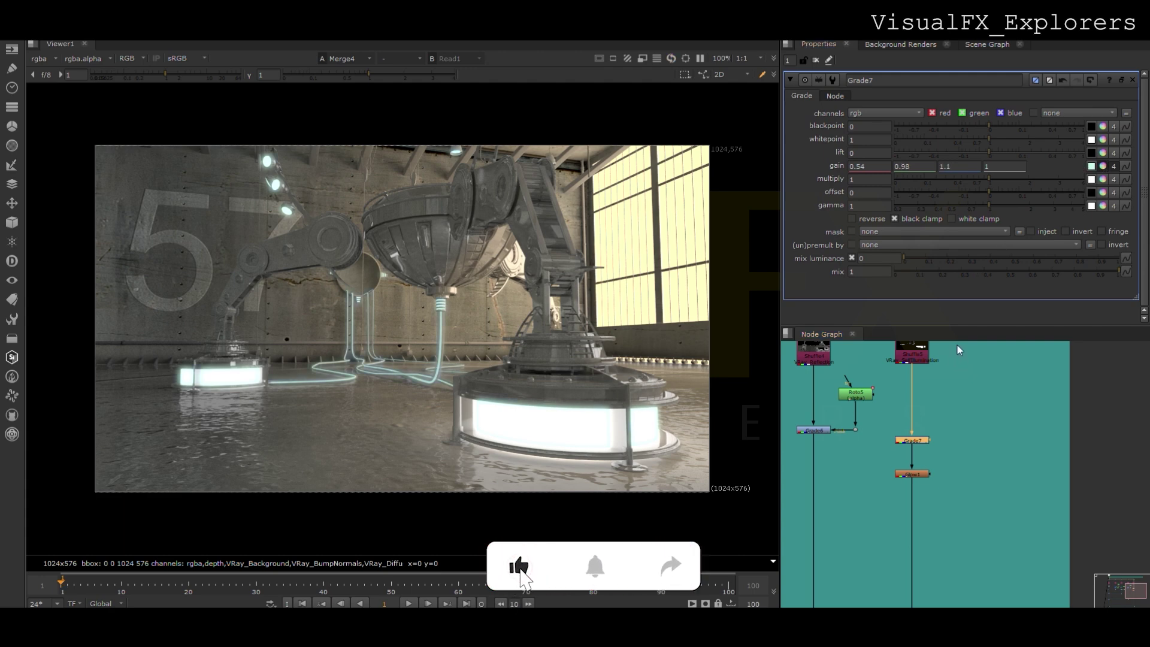
Step: Add a Keyer node beside the reflection branch and connect its input to the VRay_Reflection Shuffle's output through a Dot
{"action": "scroll", "coordinate": [850, 431], "scroll_direction": "down", "scroll_amount": 2}
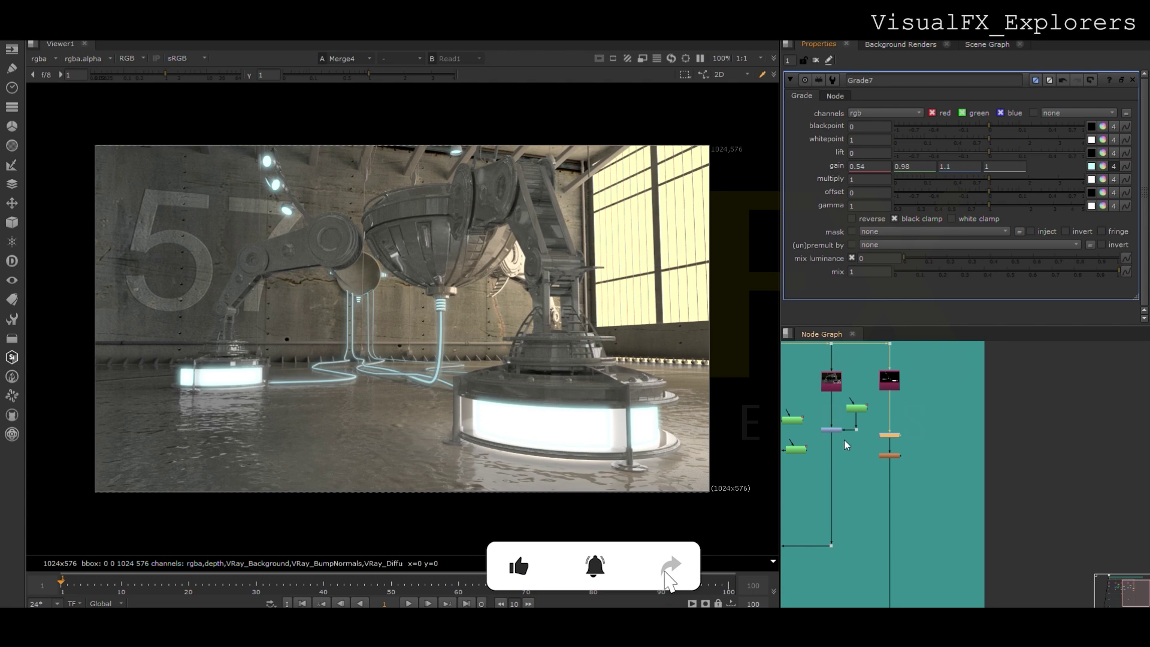
{"action": "middle_click_drag", "start_coordinate": [838, 444], "coordinate": [867, 447]}
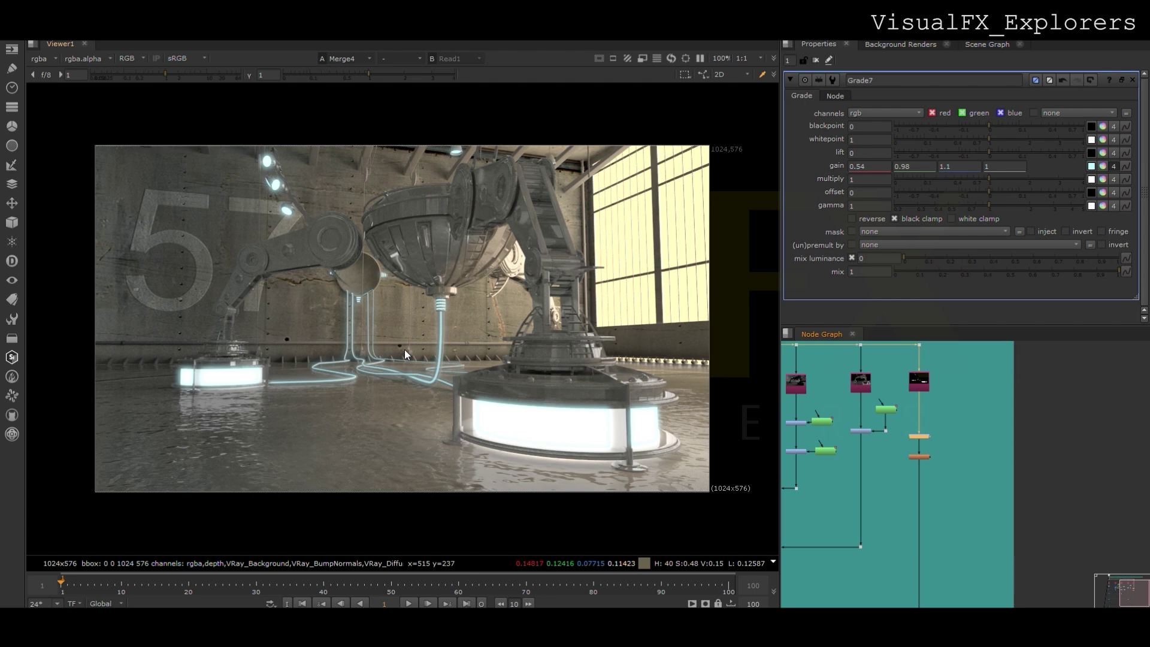
{"action": "scroll", "coordinate": [837, 483], "scroll_direction": "up", "scroll_amount": 1}
{"action": "middle_click_drag", "start_coordinate": [838, 483], "coordinate": [865, 465]}
{"action": "scroll", "coordinate": [897, 459], "scroll_direction": "down", "scroll_amount": 2}
{"action": "left_click", "coordinate": [908, 448]}
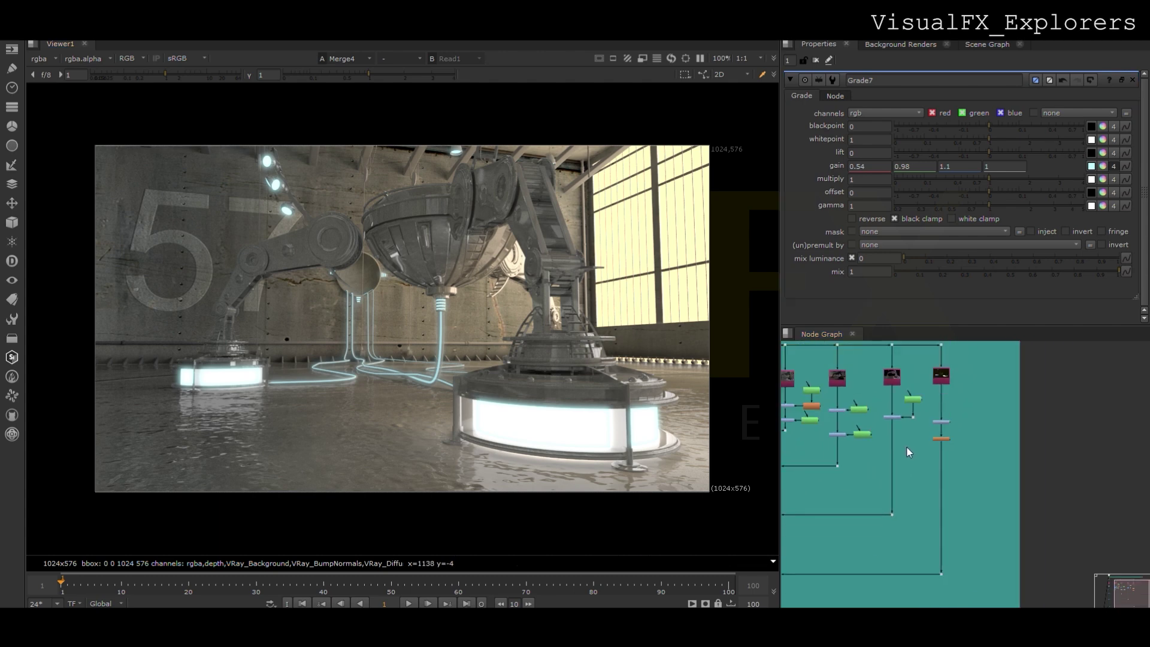
{"action": "key", "text": "Return"}
{"action": "left_click_drag", "start_coordinate": [906, 437], "coordinate": [892, 381]}
{"action": "left_click_drag", "start_coordinate": [914, 460], "coordinate": [916, 396]}
Step: Display the Keyer's alpha and set its luminance key range to about 0.136 for A and 0.495 for B
{"action": "left_click", "coordinate": [915, 459]}
{"action": "key", "text": "1"}
{"action": "key", "text": "a"}
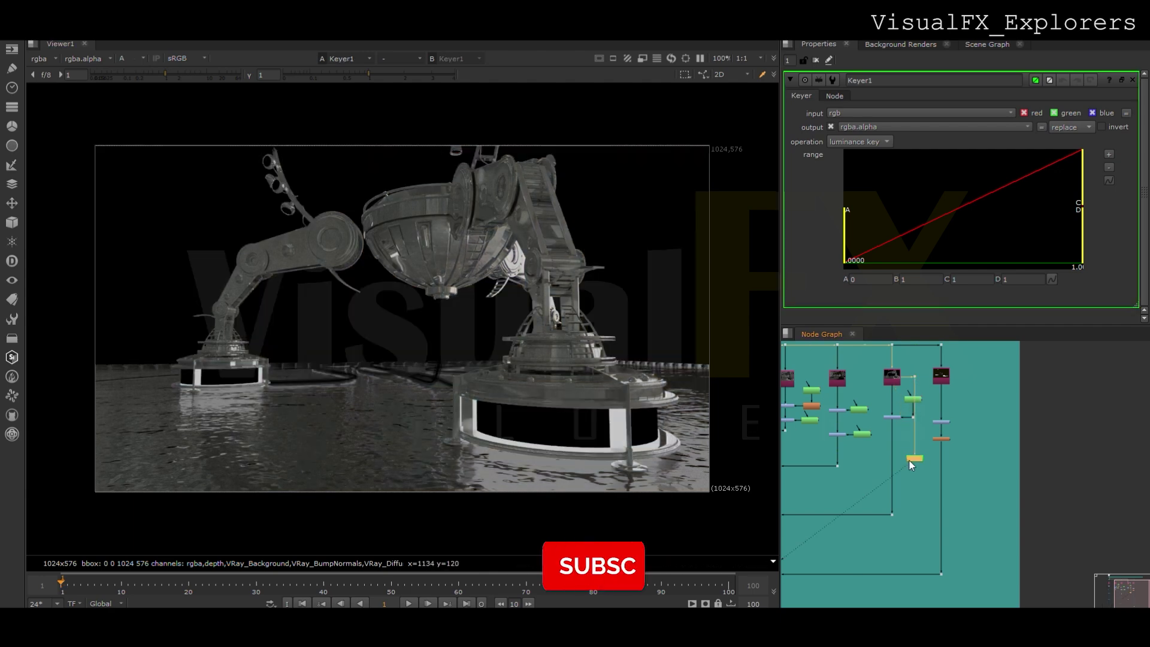
{"action": "left_click_drag", "start_coordinate": [845, 237], "coordinate": [931, 254]}
{"action": "left_click_drag", "start_coordinate": [1082, 179], "coordinate": [1011, 178]}
Step: Insert a second Grade below the first in the VRay_Reflection branch and connect the Keyer as its mask
{"action": "left_click", "coordinate": [875, 459]}
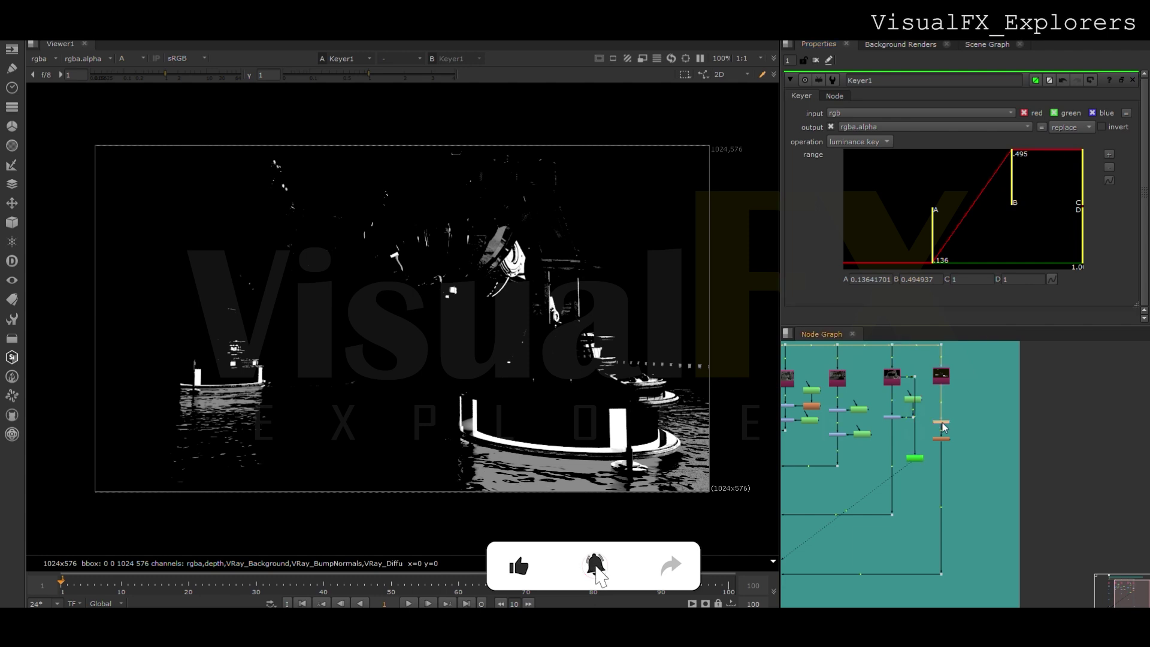
{"action": "scroll", "coordinate": [879, 455], "scroll_direction": "up", "scroll_amount": 3}
{"action": "left_click_drag", "start_coordinate": [878, 455], "coordinate": [934, 460]}
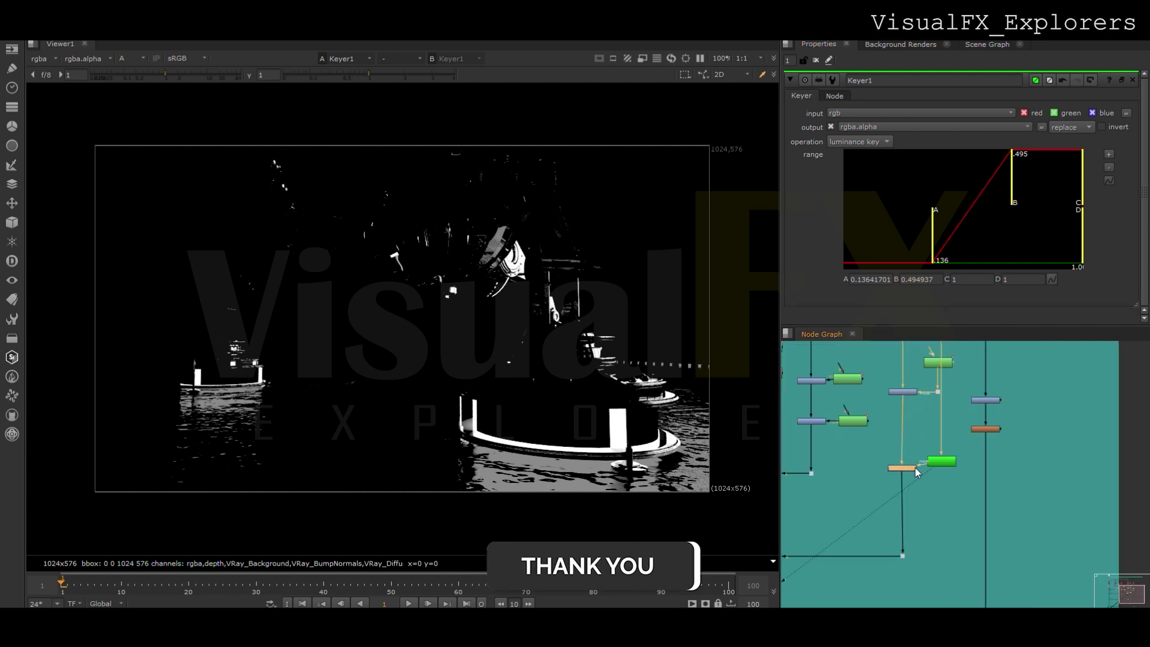
Step: Display the last Merge of the rebuilt passes in full colour instead of the Keyer's alpha
{"action": "scroll", "coordinate": [911, 466], "scroll_direction": "down", "scroll_amount": 8}
{"action": "scroll", "coordinate": [838, 512], "scroll_direction": "up", "scroll_amount": 4}
{"action": "left_click", "coordinate": [838, 511]}
{"action": "key", "text": "1"}
{"action": "key", "text": "a"}
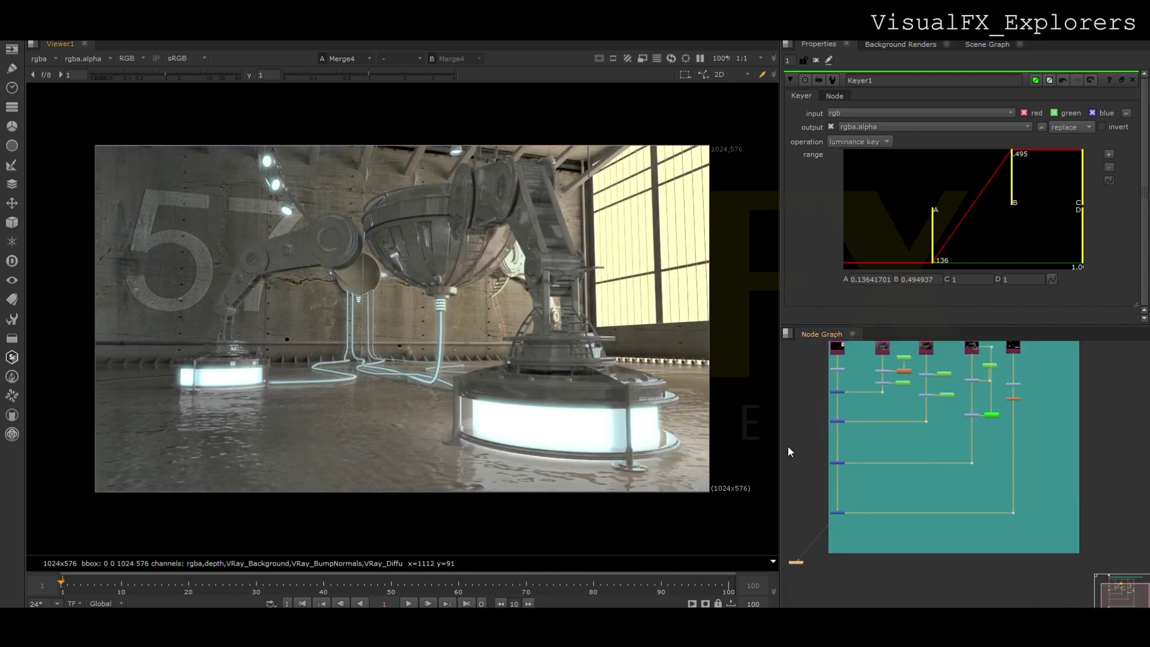
Step: Spread out the self-illumination branch and the reflection Keyer to make room beside the reflection branch
{"action": "scroll", "coordinate": [993, 448], "scroll_direction": "up", "scroll_amount": 2}
{"action": "scroll", "coordinate": [961, 499], "scroll_direction": "down", "scroll_amount": 1}
{"action": "middle_click_drag", "start_coordinate": [993, 405], "coordinate": [965, 477]}
{"action": "left_click", "coordinate": [960, 497]}
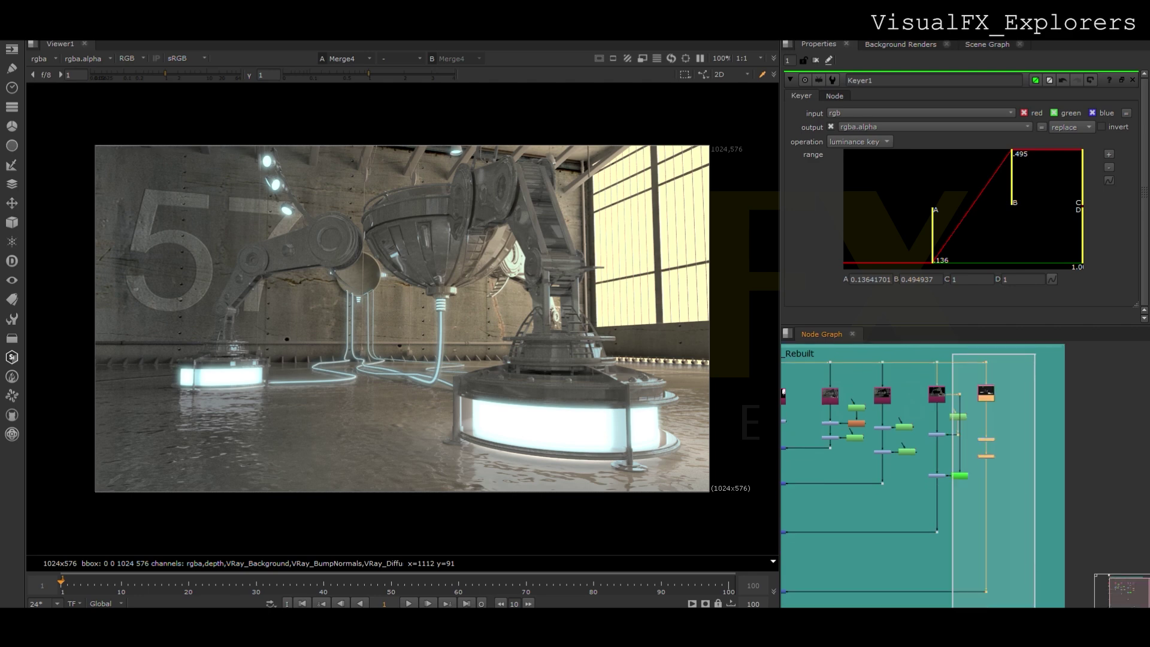
{"action": "left_click_drag", "start_coordinate": [946, 352], "coordinate": [1025, 604]}
{"action": "left_click_drag", "start_coordinate": [962, 473], "coordinate": [998, 472]}
Step: Insert a Merge between the reflection Keyer and the Grade it masks, and connect a new Roto to that Merge
{"action": "scroll", "coordinate": [988, 463], "scroll_direction": "up", "scroll_amount": 3}
{"action": "left_click", "coordinate": [980, 444]}
{"action": "key", "text": "m"}
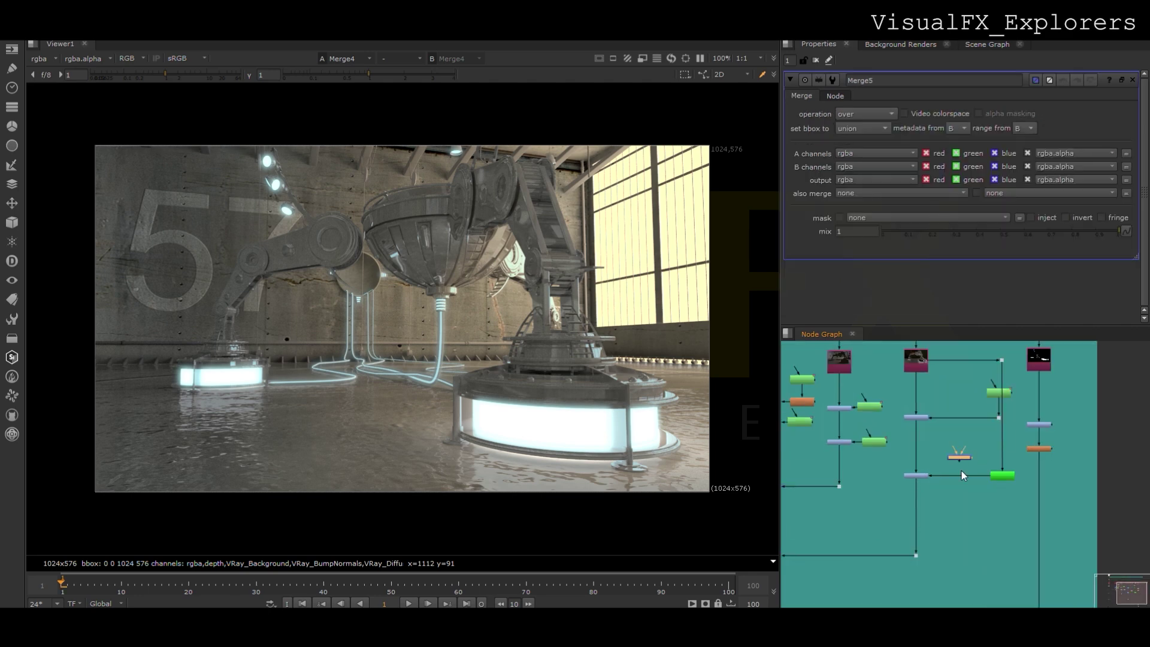
{"action": "key", "text": "o"}
{"action": "left_click", "coordinate": [996, 476]}
{"action": "key", "text": "1"}
{"action": "left_click_drag", "start_coordinate": [963, 474], "coordinate": [964, 477]}
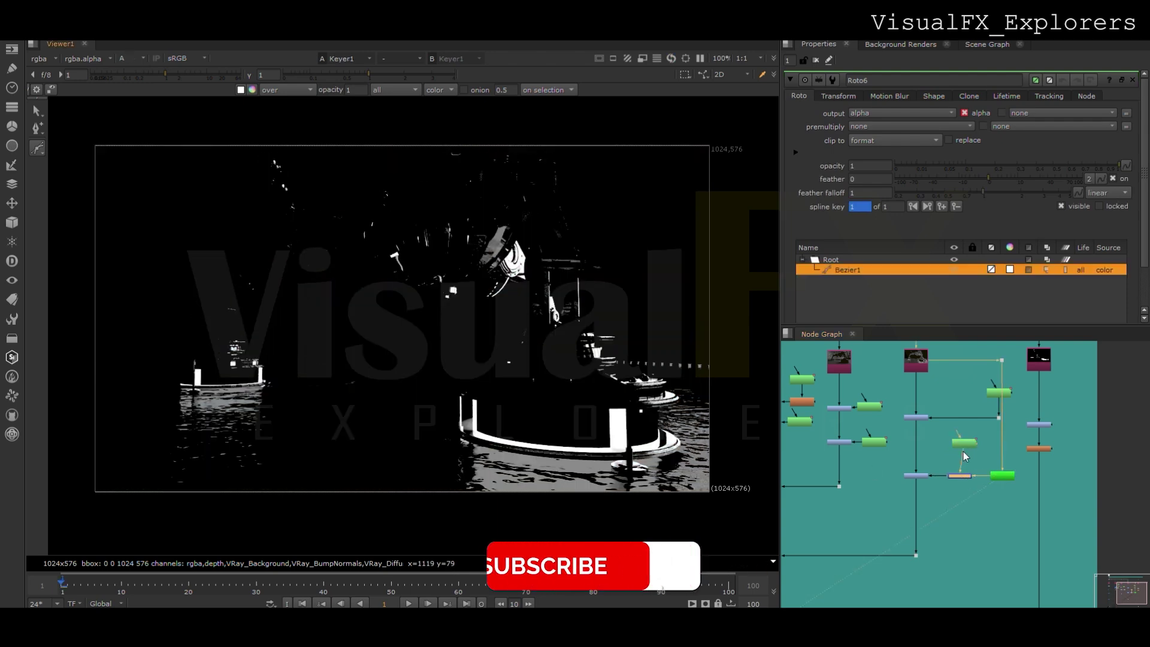
{"action": "left_click", "coordinate": [962, 448]}
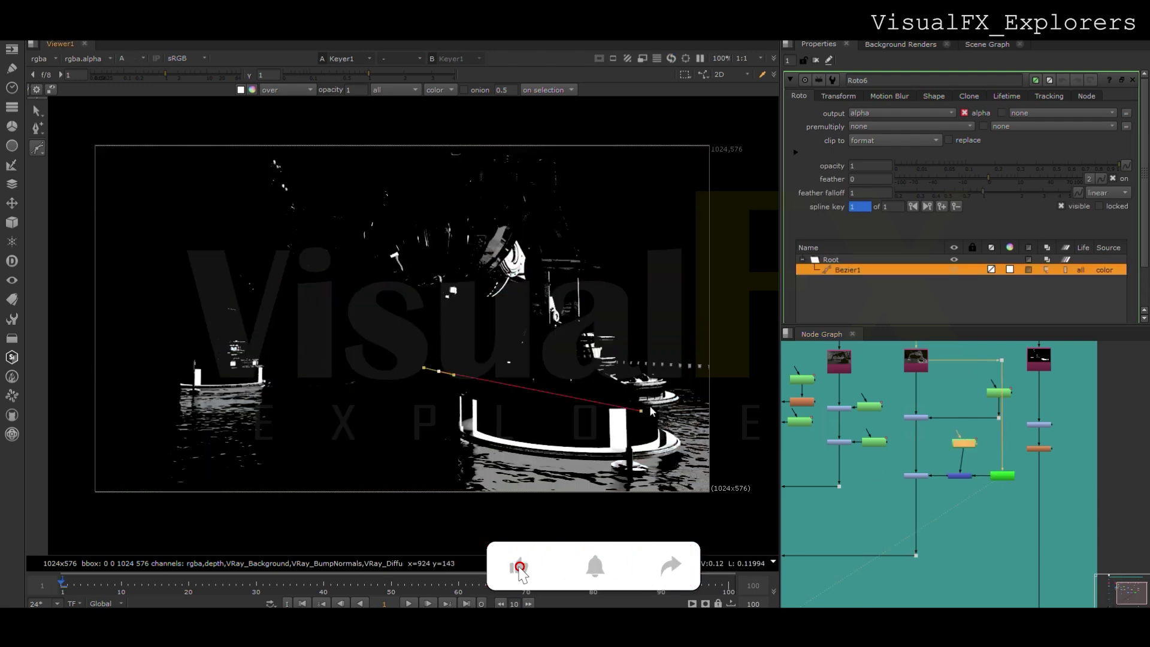
Step: Draw a closed Bezier roto shape around the upper part of the frame, above the water and the robot platforms
{"action": "left_click", "coordinate": [274, 362]}
{"action": "left_click", "coordinate": [201, 366]}
{"action": "left_click", "coordinate": [150, 356]}
{"action": "left_click", "coordinate": [154, 211]}
{"action": "left_click", "coordinate": [241, 142]}
{"action": "left_click", "coordinate": [501, 141]}
{"action": "left_click", "coordinate": [728, 170]}
{"action": "left_click", "coordinate": [733, 364]}
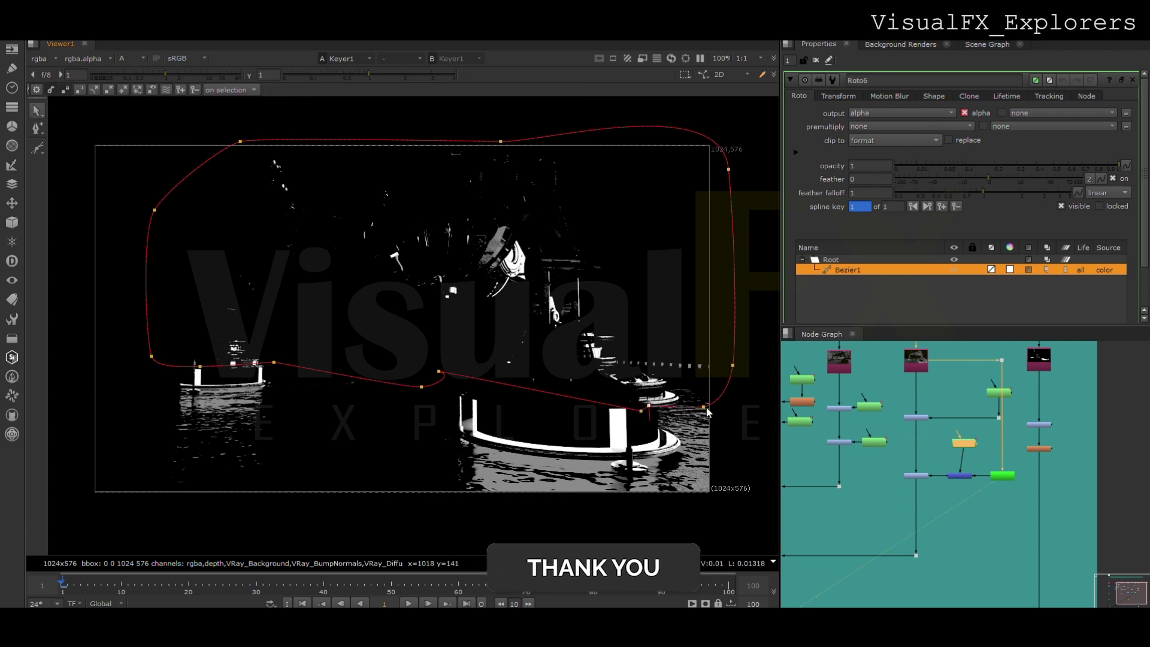
{"action": "left_click", "coordinate": [641, 411]}
Step: Set the second reflection Grade's multiply to 2.42 and align the Roto above its Merge
{"action": "double_click", "coordinate": [995, 475]}
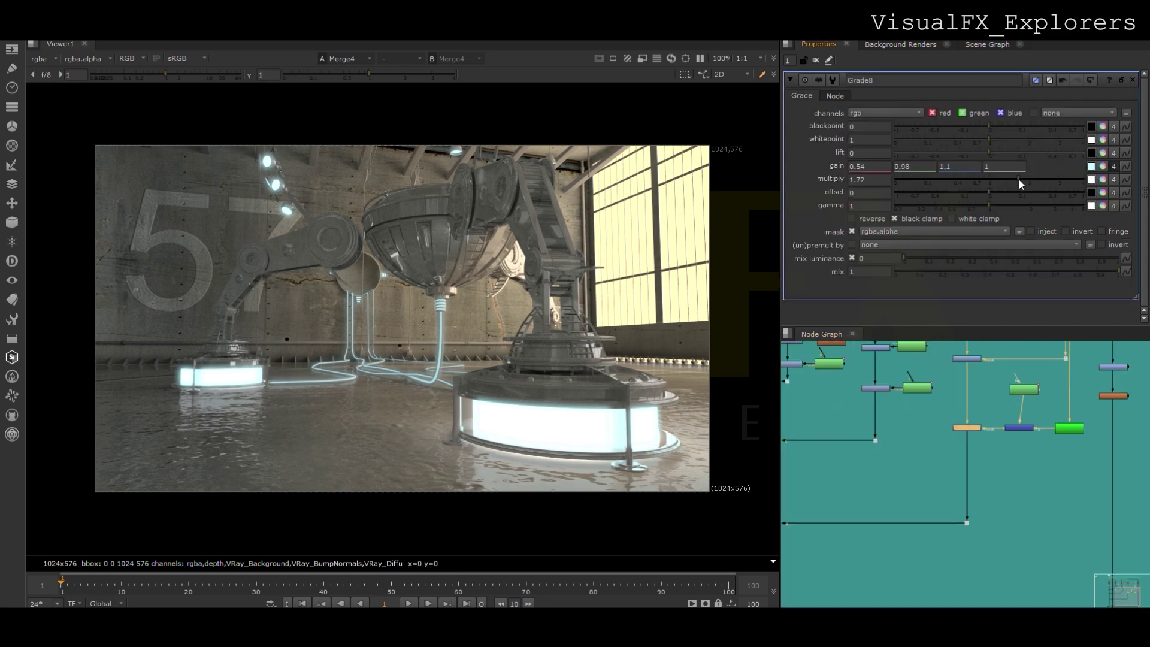
{"action": "left_click_drag", "start_coordinate": [980, 181], "coordinate": [1079, 192]}
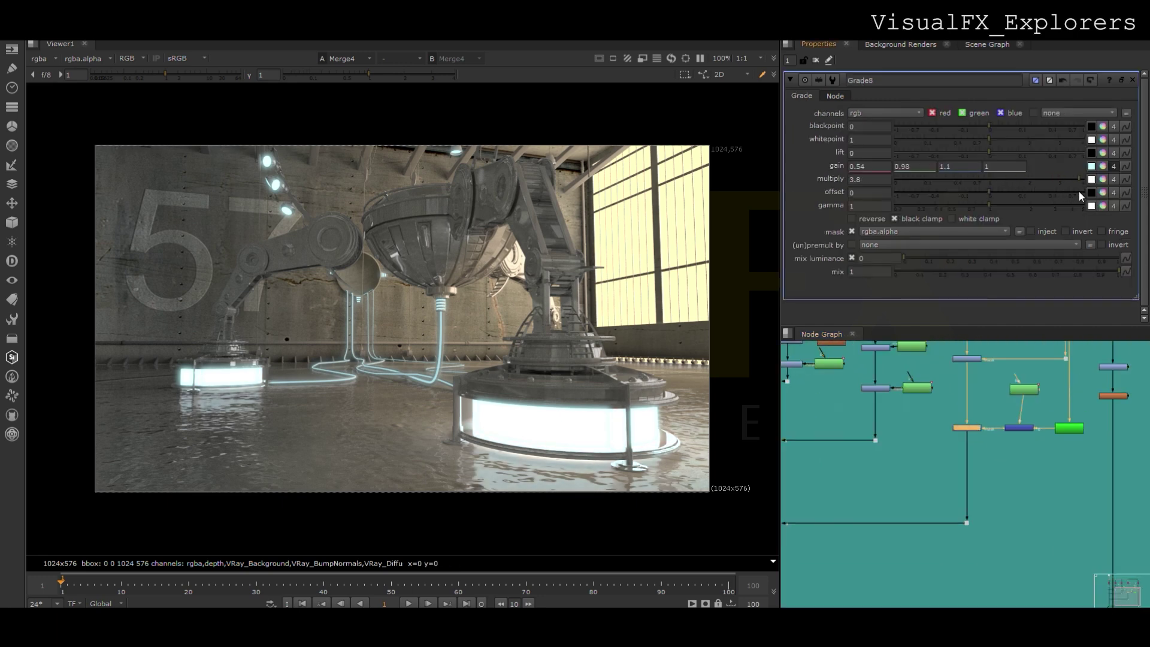
{"action": "left_click_drag", "start_coordinate": [1068, 181], "coordinate": [1041, 182]}
{"action": "left_click_drag", "start_coordinate": [1023, 389], "coordinate": [1019, 394]}
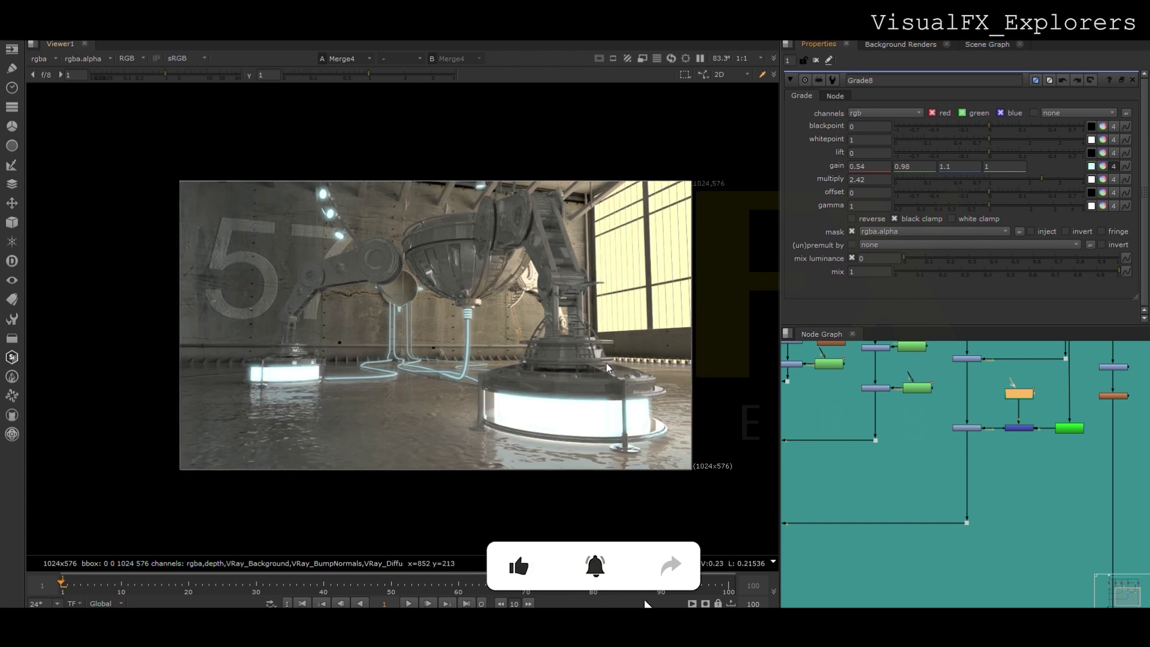
Step: Branch a VolumeRays node off the source pipe, display it, and place its volumetrics center at x 993, y 334
{"action": "scroll", "coordinate": [1041, 488], "scroll_direction": "down", "scroll_amount": 5}
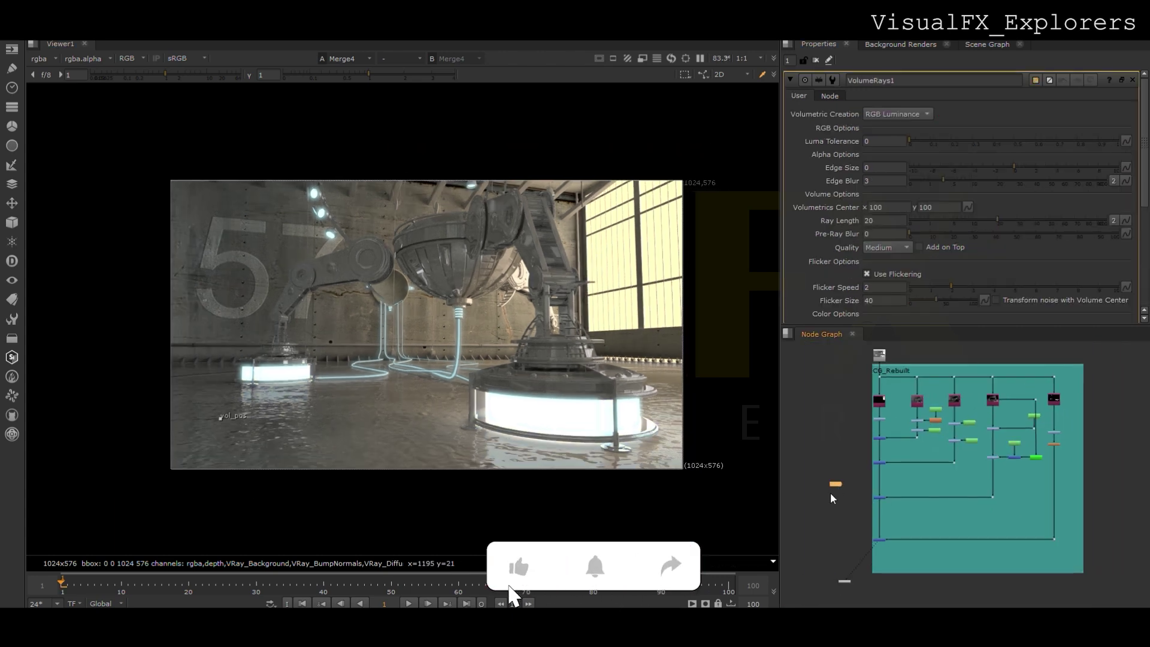
{"action": "scroll", "coordinate": [830, 492], "scroll_direction": "up", "scroll_amount": 4}
{"action": "left_click_drag", "start_coordinate": [827, 473], "coordinate": [900, 355]}
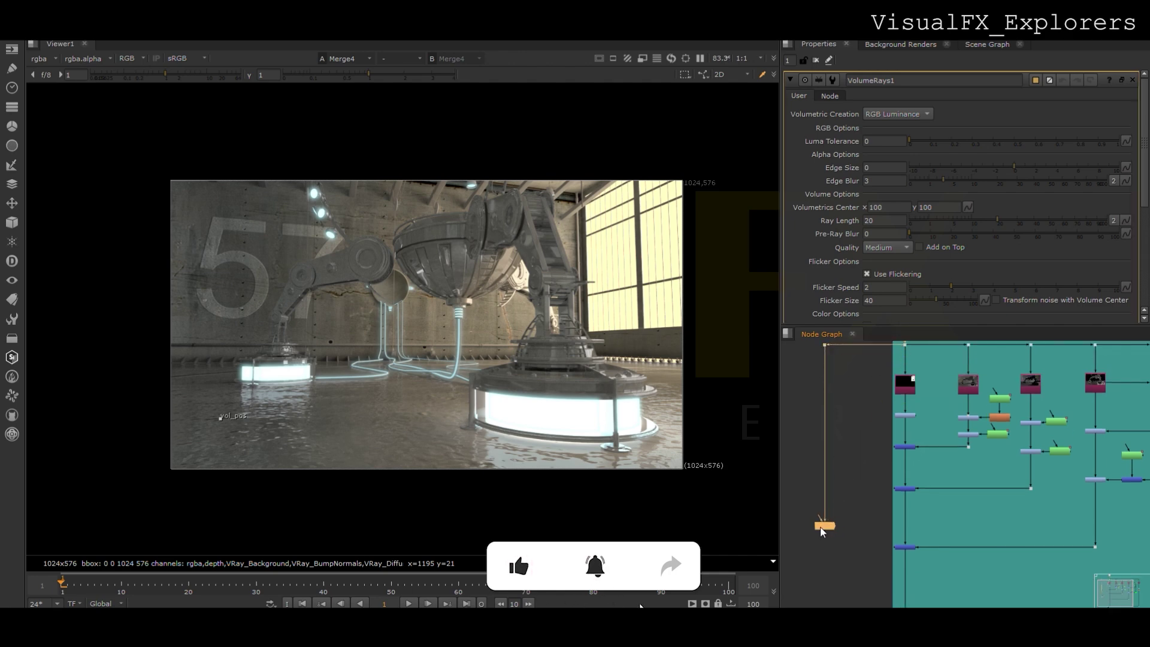
{"action": "scroll", "coordinate": [833, 514], "scroll_direction": "down", "scroll_amount": 4}
{"action": "left_click_drag", "start_coordinate": [832, 514], "coordinate": [841, 566]}
{"action": "key", "text": "1"}
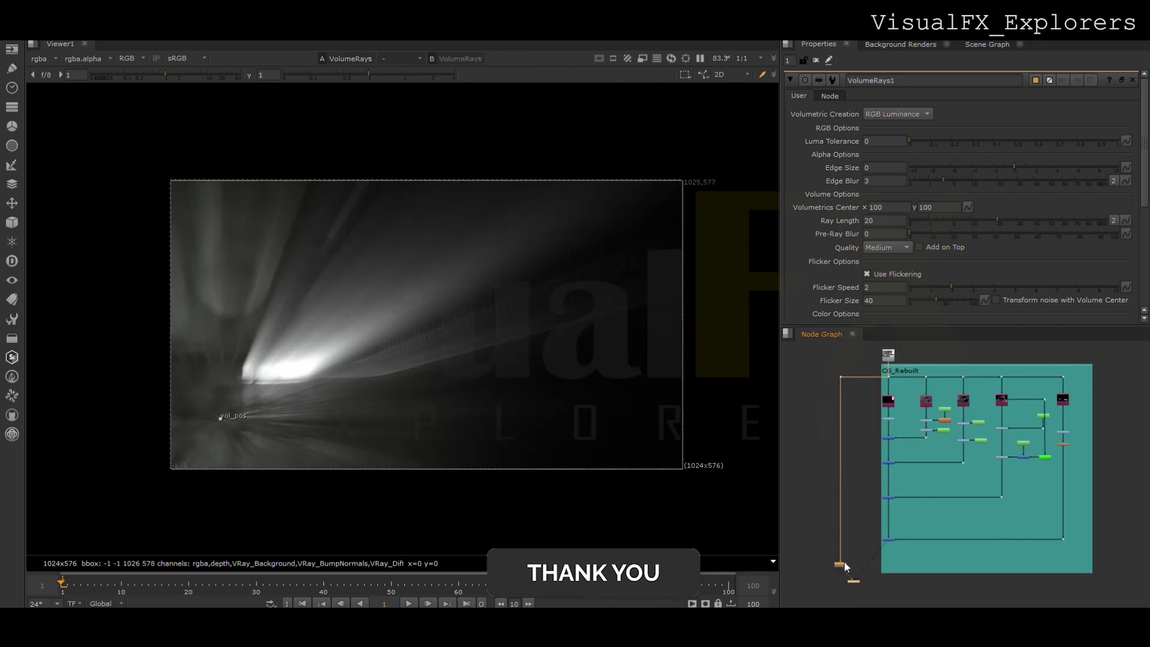
{"action": "left_click_drag", "start_coordinate": [221, 418], "coordinate": [668, 301]}
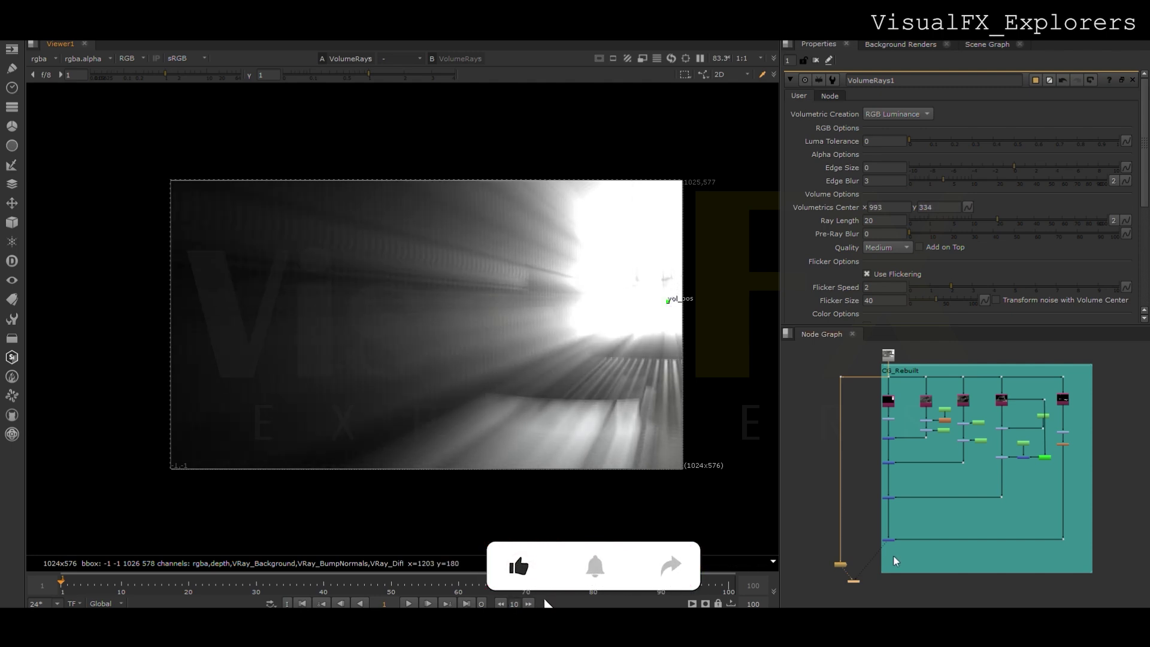
Step: Merge the VolumeRays over the rebuilt comp with a new Merge below the last one, and display the result
{"action": "scroll", "coordinate": [892, 555], "scroll_direction": "up", "scroll_amount": 3}
{"action": "double_click", "coordinate": [888, 527]}
{"action": "scroll", "coordinate": [924, 530], "scroll_direction": "up", "scroll_amount": 3}
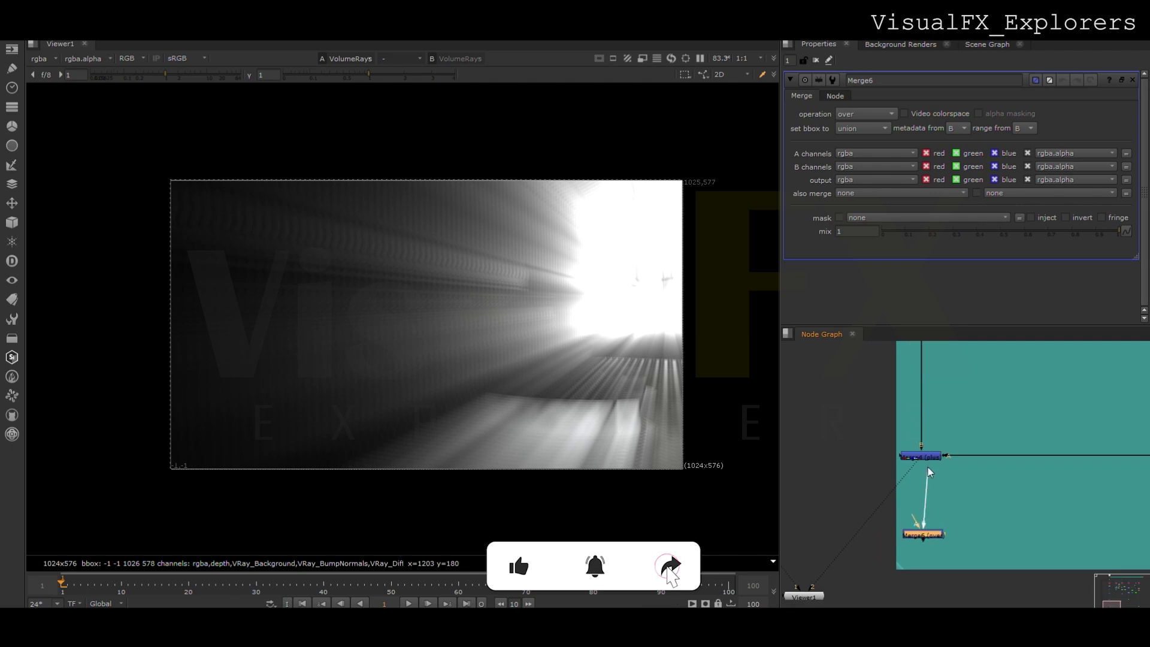
{"action": "left_click_drag", "start_coordinate": [889, 519], "coordinate": [804, 530]}
{"action": "left_click_drag", "start_coordinate": [926, 527], "coordinate": [923, 530]}
{"action": "key", "text": "1"}
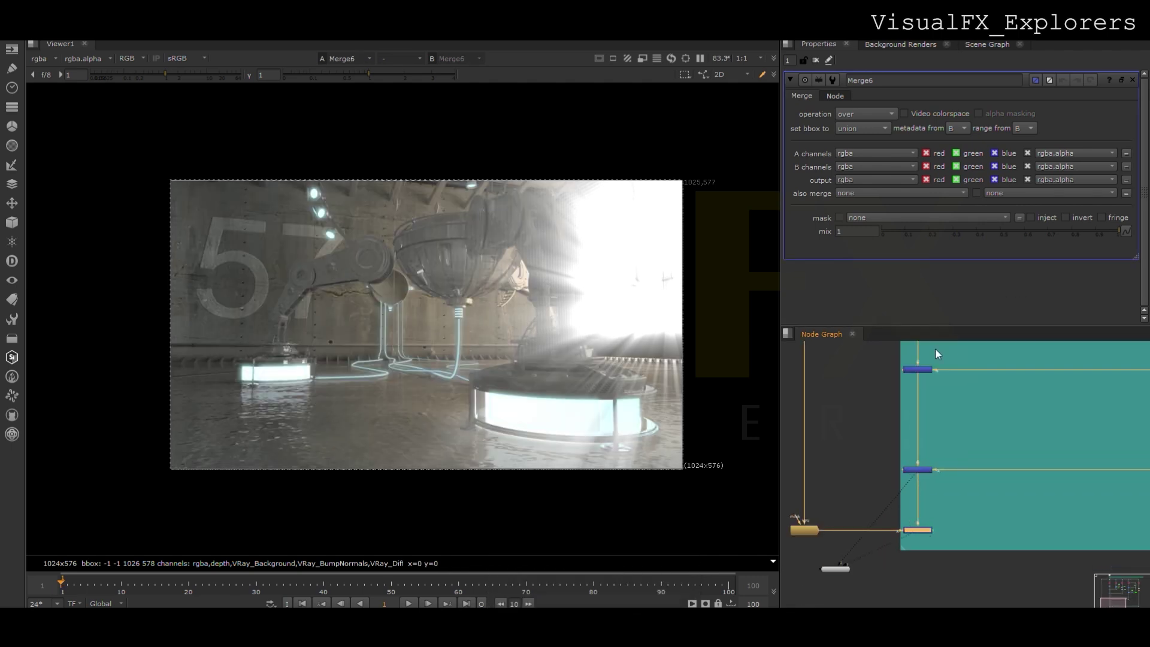
Step: Insert a Grade after the VolumeRays and warm it with gain 1.275 red, 1 green and 0.725 blue
{"action": "left_click", "coordinate": [848, 509]}
{"action": "key", "text": "g"}
{"action": "left_click_drag", "start_coordinate": [848, 509], "coordinate": [848, 531]}
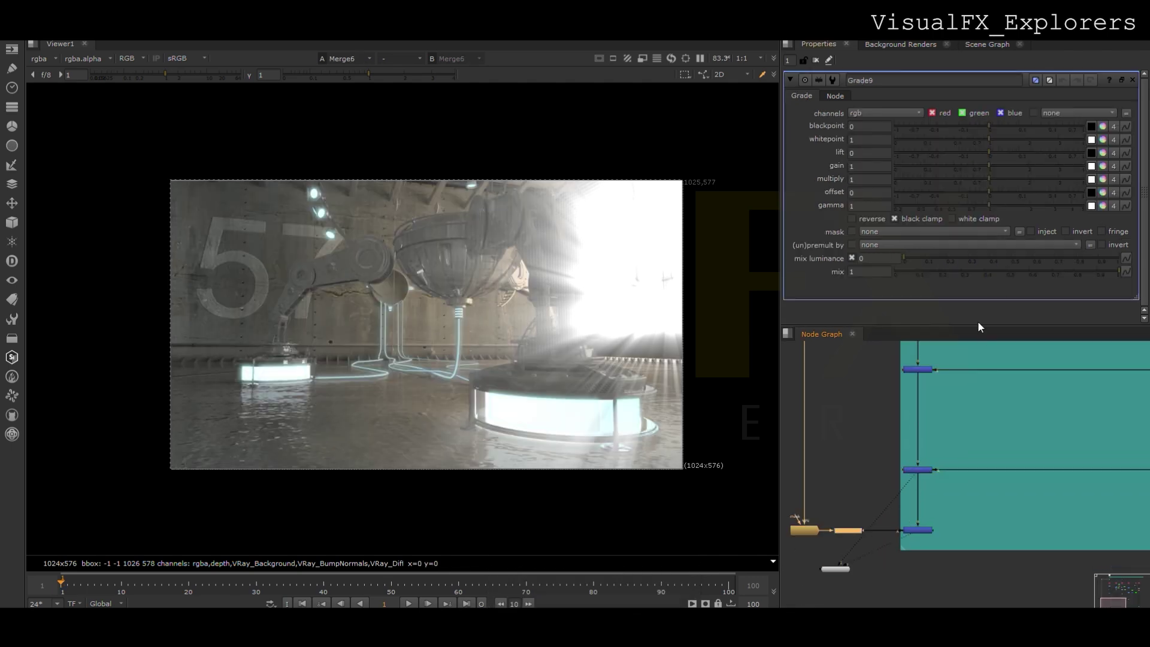
{"action": "left_click", "coordinate": [1100, 169], "text": "ctrl"}
{"action": "left_click_drag", "start_coordinate": [898, 455], "coordinate": [910, 443]}
{"action": "left_click", "coordinate": [868, 348]}
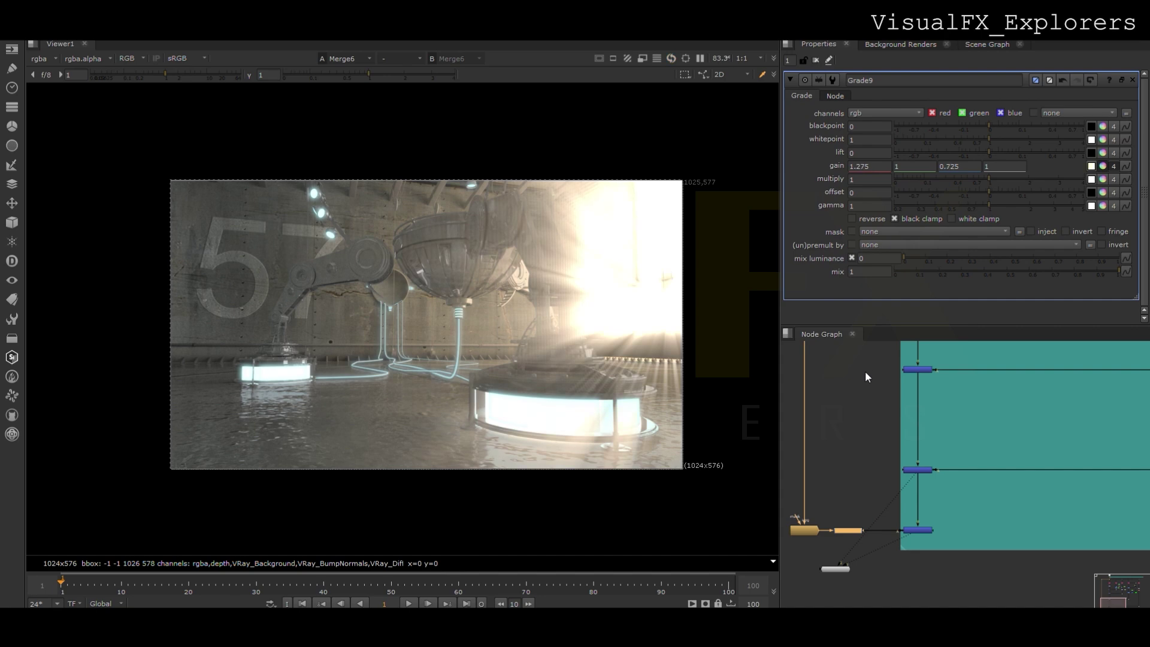
Step: Lower the mix of the Merge that adds the volume rays
{"action": "left_click", "coordinate": [914, 531]}
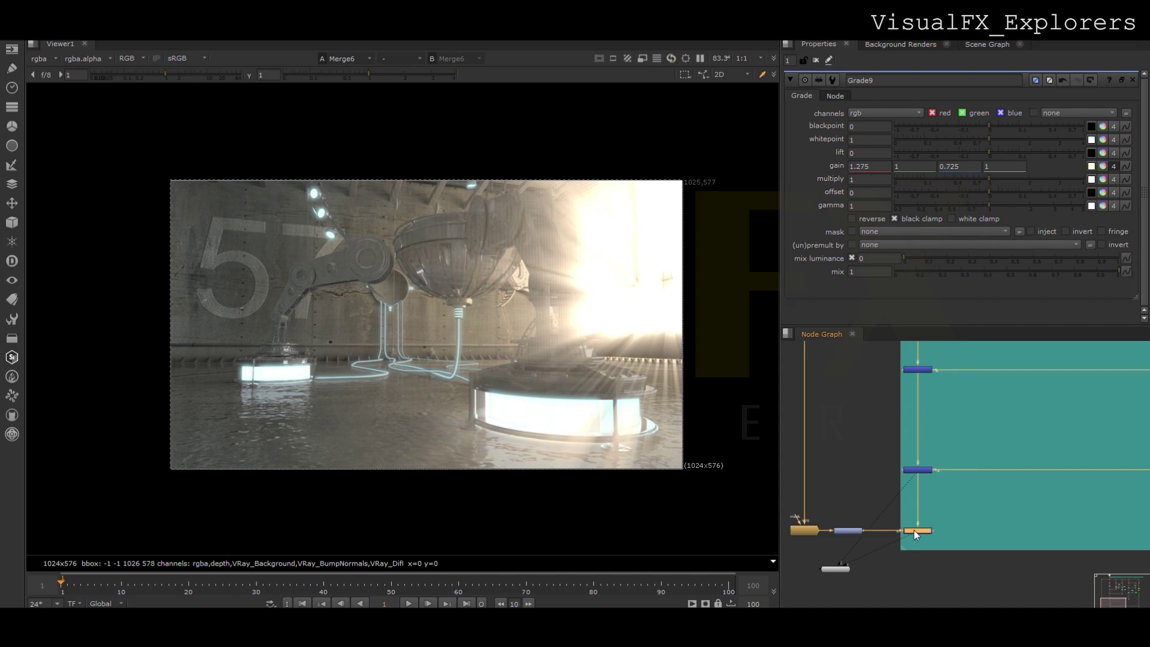
{"action": "double_click", "coordinate": [914, 530]}
{"action": "left_click_drag", "start_coordinate": [979, 233], "coordinate": [942, 230]}
{"action": "scroll", "coordinate": [965, 425], "scroll_direction": "down", "scroll_amount": 4}
{"action": "middle_click_drag", "start_coordinate": [961, 416], "coordinate": [946, 515]}
{"action": "scroll", "coordinate": [931, 390], "scroll_direction": "up", "scroll_amount": 5}
{"action": "left_click", "coordinate": [910, 429]}
{"action": "key", "text": "g"}
{"action": "mouse_move", "coordinate": [910, 429]}
{"action": "left_mouse_down"}
{"action": "mouse_move", "coordinate": [923, 436]}
{"action": "mouse_move", "coordinate": [902, 432]}
{"action": "left_mouse_up"}
{"action": "key", "text": "Delete"}
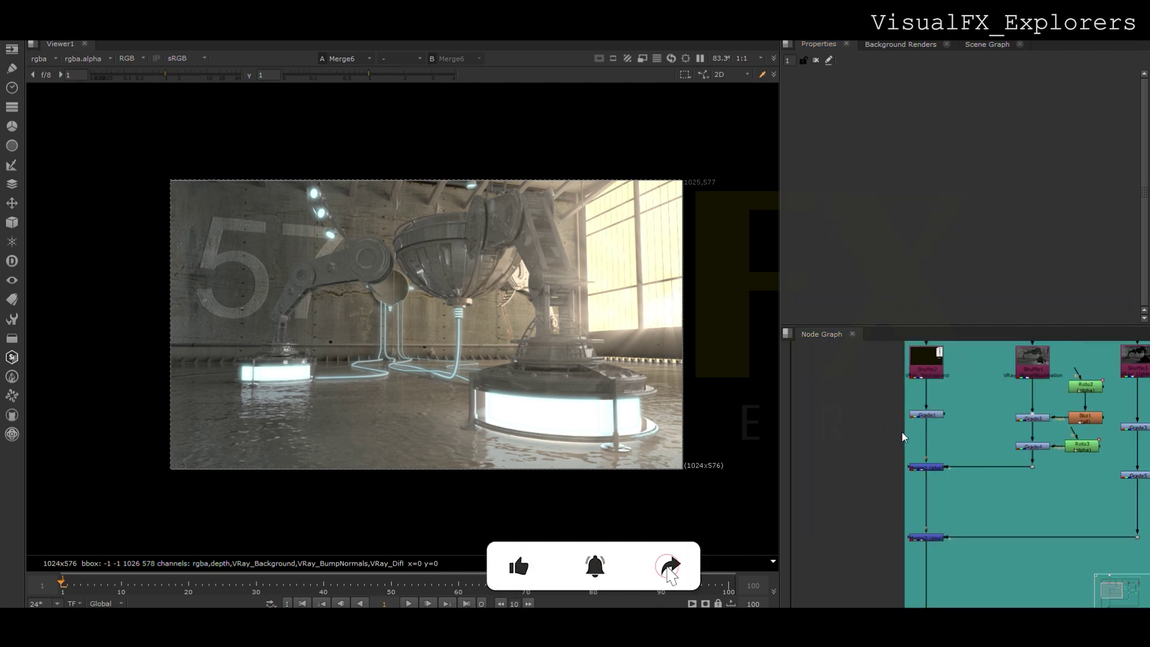
Step: Insert a Glow below the Grade in the VRay_Background branch and set its size to 4.4
{"action": "left_click", "coordinate": [856, 445]}
{"action": "left_click_drag", "start_coordinate": [911, 438], "coordinate": [931, 445]}
{"action": "left_click_drag", "start_coordinate": [976, 203], "coordinate": [959, 204]}
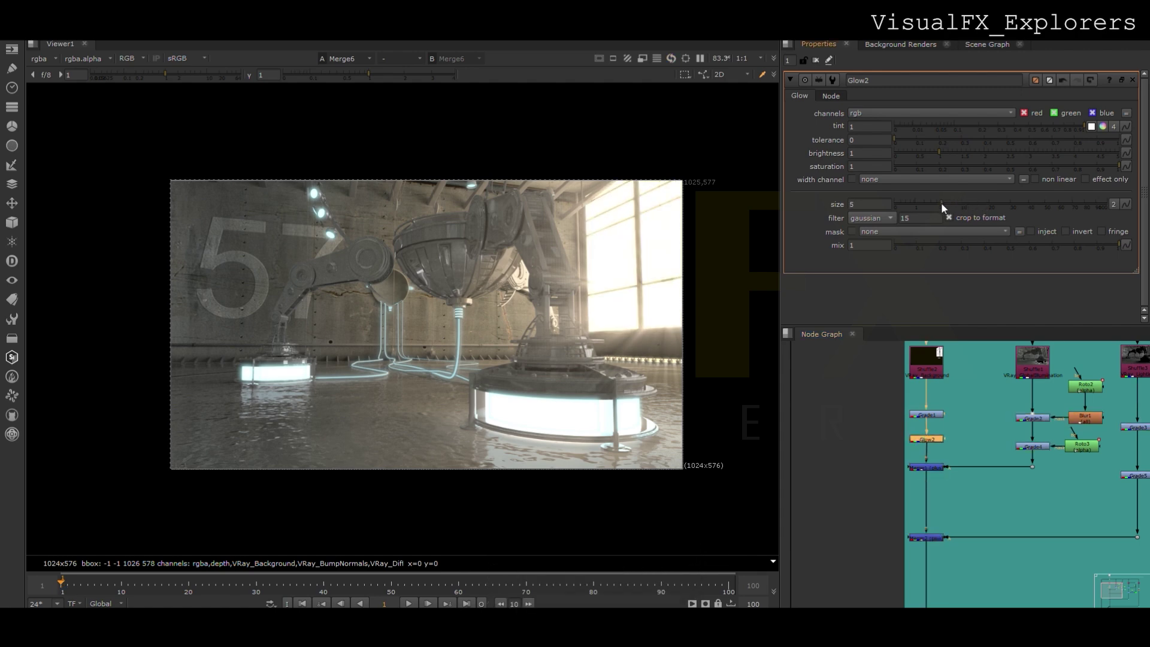
Step: Set the mix of the volume rays Merge to 0.3
{"action": "scroll", "coordinate": [938, 518], "scroll_direction": "up", "scroll_amount": 3}
{"action": "left_click", "coordinate": [931, 571]}
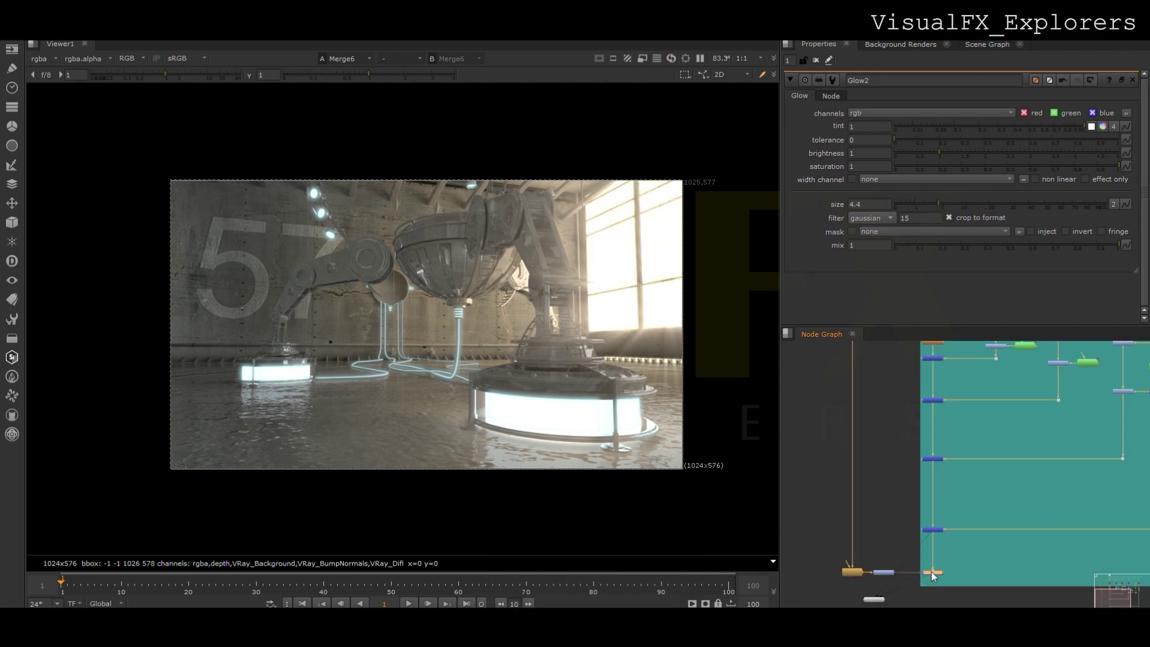
{"action": "mouse_move", "coordinate": [966, 232]}
{"action": "left_mouse_down"}
{"action": "mouse_move", "coordinate": [900, 236]}
{"action": "mouse_move", "coordinate": [952, 242]}
{"action": "left_mouse_up"}
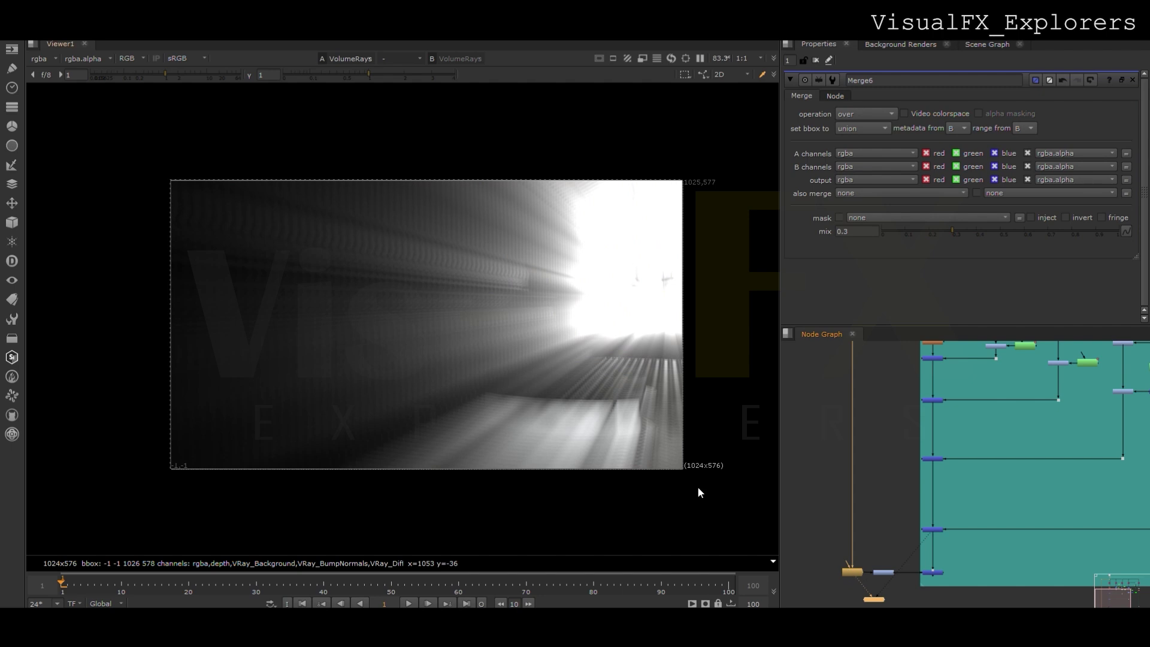
Step: Inspect the graded rays' alpha and set the VolumeRays ray length to 54
{"action": "key", "text": "a"}
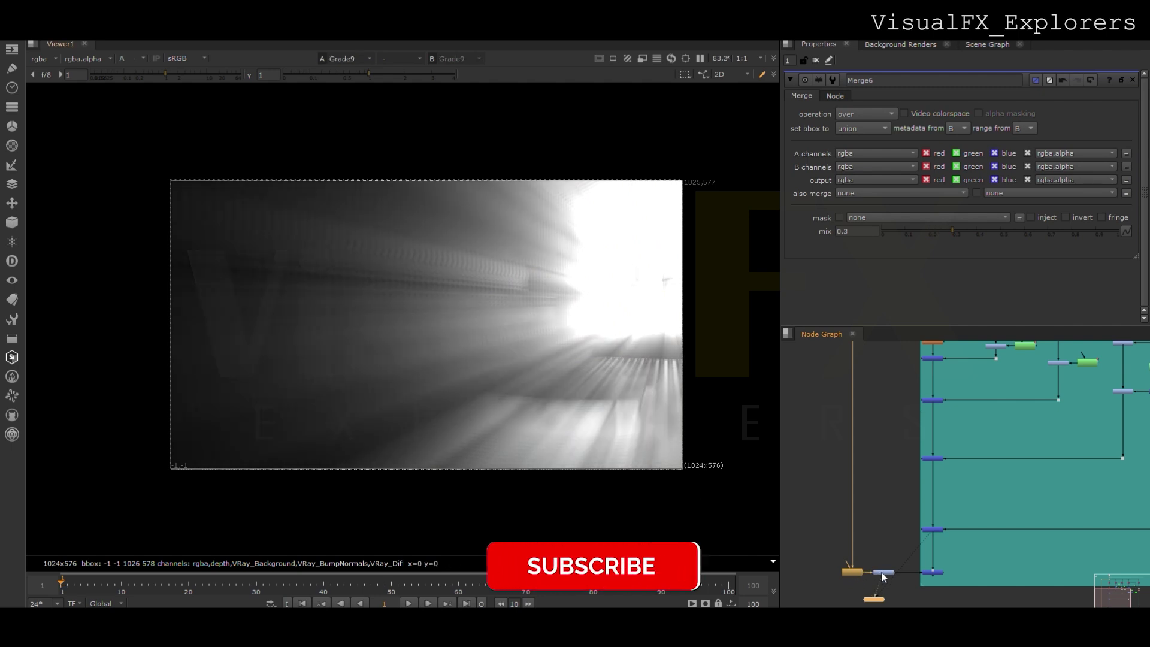
{"action": "double_click", "coordinate": [882, 573]}
{"action": "left_click_drag", "start_coordinate": [1025, 219], "coordinate": [1054, 223]}
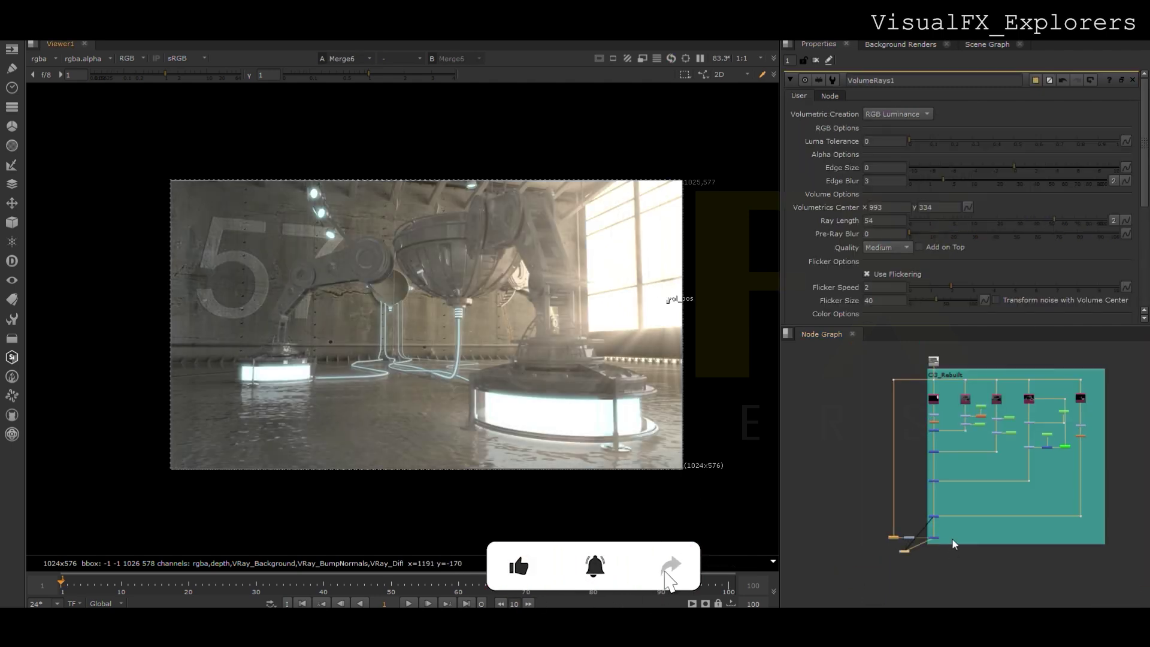
Step: Set the volume rays Merge's mix to 0.215
{"action": "left_click", "coordinate": [935, 537]}
{"action": "double_click", "coordinate": [936, 537]}
{"action": "left_click_drag", "start_coordinate": [927, 231], "coordinate": [931, 231]}
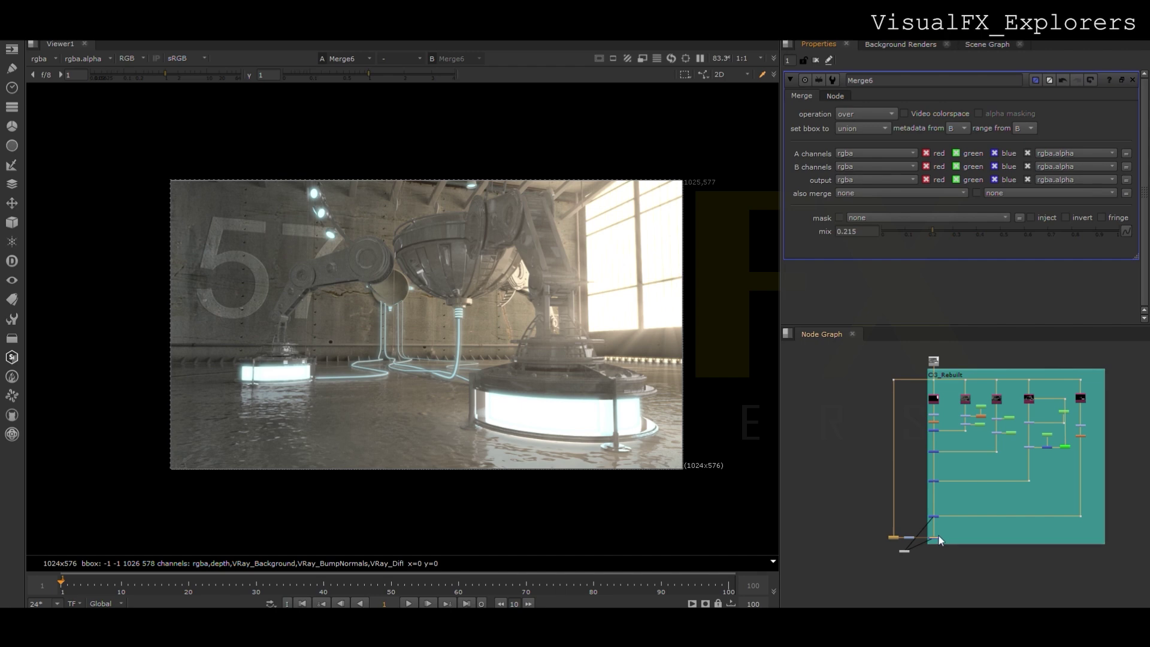
Step: Move the volume rays branch outward, then paste a copy of the background Shuffle connected to the source pipe through a Dot
{"action": "left_click_drag", "start_coordinate": [878, 373], "coordinate": [934, 583]}
{"action": "scroll", "coordinate": [921, 407], "scroll_direction": "up", "scroll_amount": 2}
{"action": "left_click", "coordinate": [939, 396]}
{"action": "key", "text": "ctrl+c"}
{"action": "left_click", "coordinate": [898, 399]}
{"action": "key", "text": "ctrl+v"}
{"action": "left_click", "coordinate": [886, 366], "text": "ctrl"}
{"action": "scroll", "coordinate": [892, 383], "scroll_direction": "up", "scroll_amount": 3}
{"action": "left_click_drag", "start_coordinate": [886, 367], "coordinate": [893, 349], "text": "ctrl"}
{"action": "left_click_drag", "start_coordinate": [904, 415], "coordinate": [890, 403]}
Step: Set the copied Shuffle's input layer to depth
{"action": "double_click", "coordinate": [890, 404]}
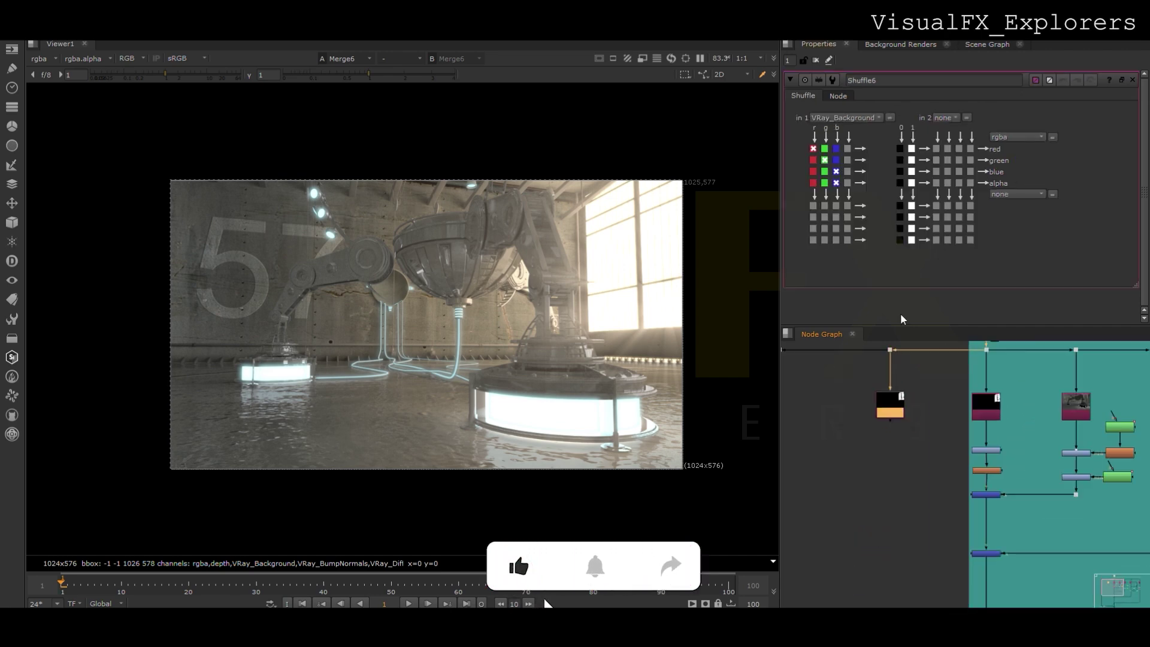
{"action": "left_click", "coordinate": [845, 118]}
{"action": "left_click", "coordinate": [853, 174]}
{"action": "left_click", "coordinate": [881, 437]}
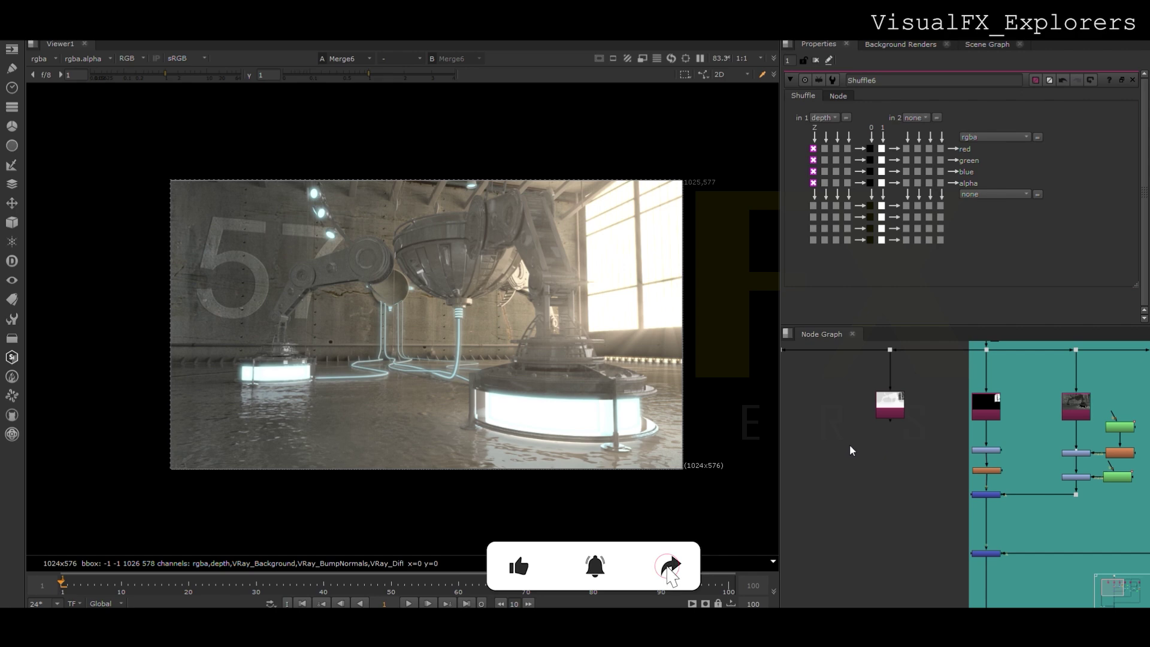
Step: Add a Keyer below the depth Shuffle and adjust its luminance key range to isolate the foreground robot in alpha
{"action": "key", "text": "Tab"}
{"action": "type", "text": "keyer"}
{"action": "key", "text": "Return"}
{"action": "left_click_drag", "start_coordinate": [874, 427], "coordinate": [890, 445]}
{"action": "key", "text": "1"}
{"action": "left_click_drag", "start_coordinate": [845, 223], "coordinate": [1072, 234]}
{"action": "key", "text": "a"}
Step: Insert a stencil Merge between the rays Grade and the final Merge, with the depth Keyer as its A input
{"action": "scroll", "coordinate": [913, 509], "scroll_direction": "down", "scroll_amount": 3}
{"action": "middle_click_drag", "start_coordinate": [914, 509], "coordinate": [919, 429]}
{"action": "left_click", "coordinate": [898, 564]}
{"action": "key", "text": "m"}
{"action": "left_click_drag", "start_coordinate": [896, 567], "coordinate": [897, 577]}
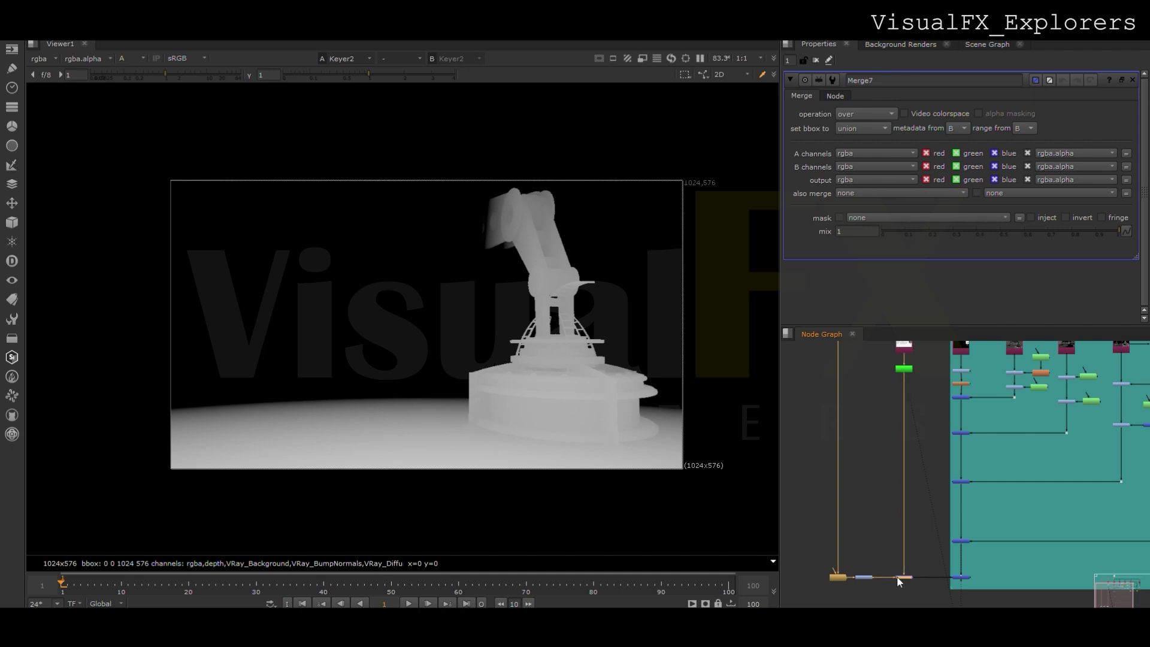
{"action": "left_click", "coordinate": [866, 335]}
{"action": "scroll", "coordinate": [867, 441], "scroll_direction": "down", "scroll_amount": 5}
{"action": "scroll", "coordinate": [905, 506], "scroll_direction": "up", "scroll_amount": 3}
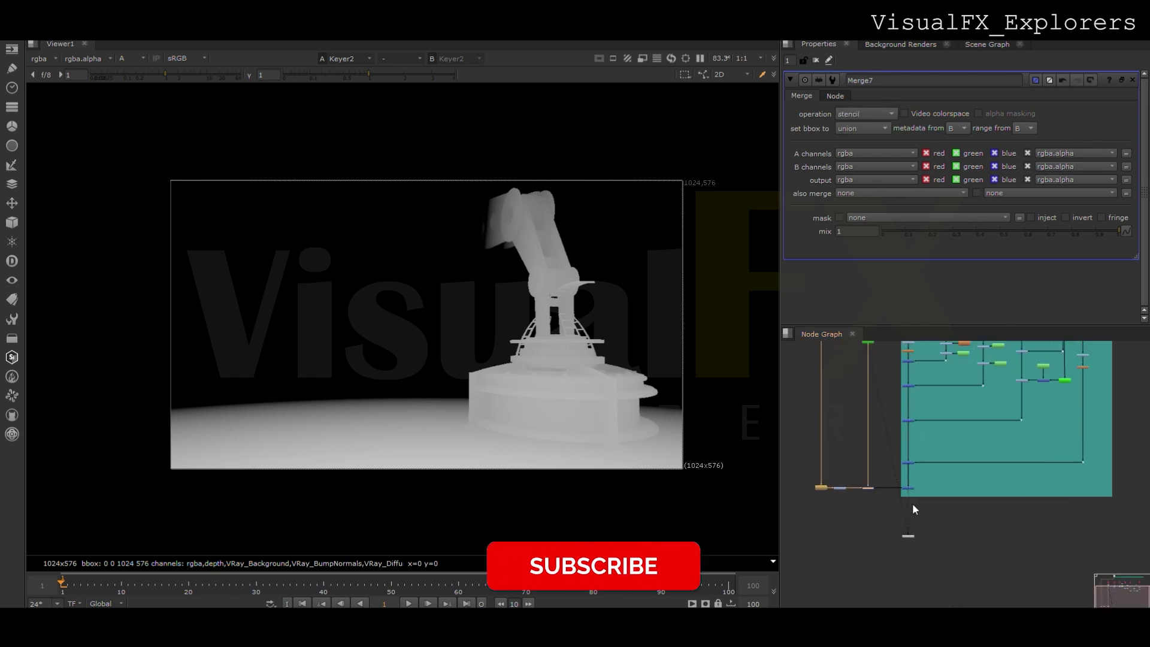
Step: Display the final Merge in colour and toggle the stencil Merge to compare its effect on the rays
{"action": "left_click", "coordinate": [910, 488]}
{"action": "key", "text": "1"}
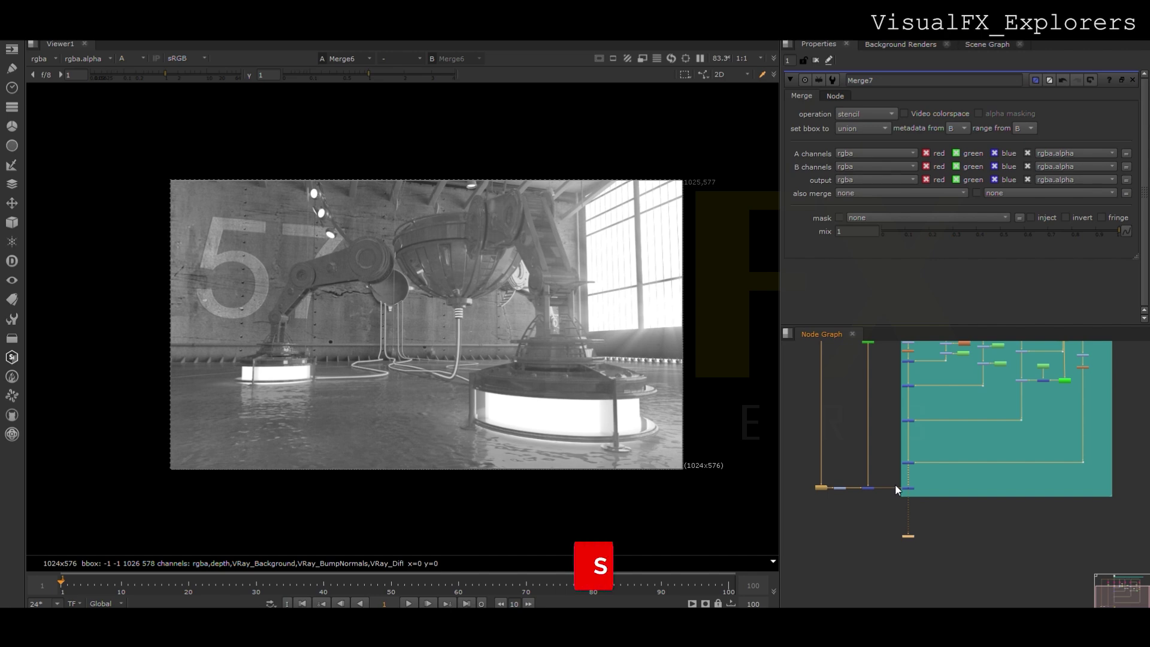
{"action": "scroll", "coordinate": [895, 484], "scroll_direction": "up", "scroll_amount": 4}
{"action": "scroll", "coordinate": [851, 483], "scroll_direction": "up", "scroll_amount": 2}
{"action": "left_click", "coordinate": [852, 479]}
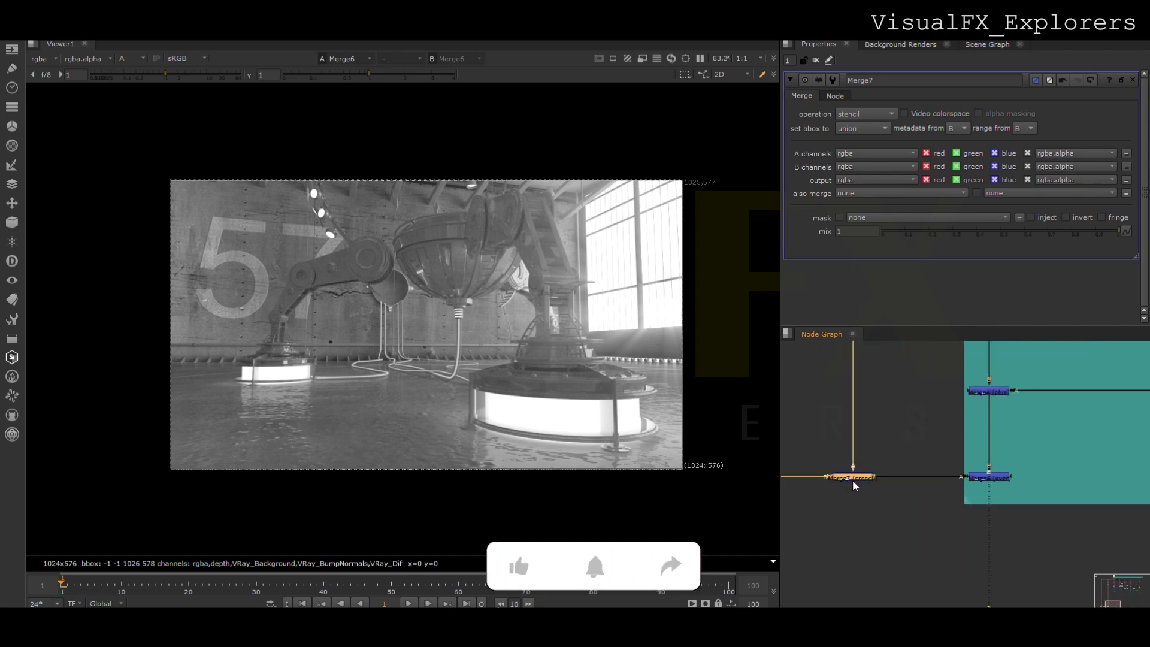
{"action": "key", "text": "a"}
{"action": "scroll", "coordinate": [853, 479], "scroll_direction": "up", "scroll_amount": 2}
{"action": "key", "text": "d"}
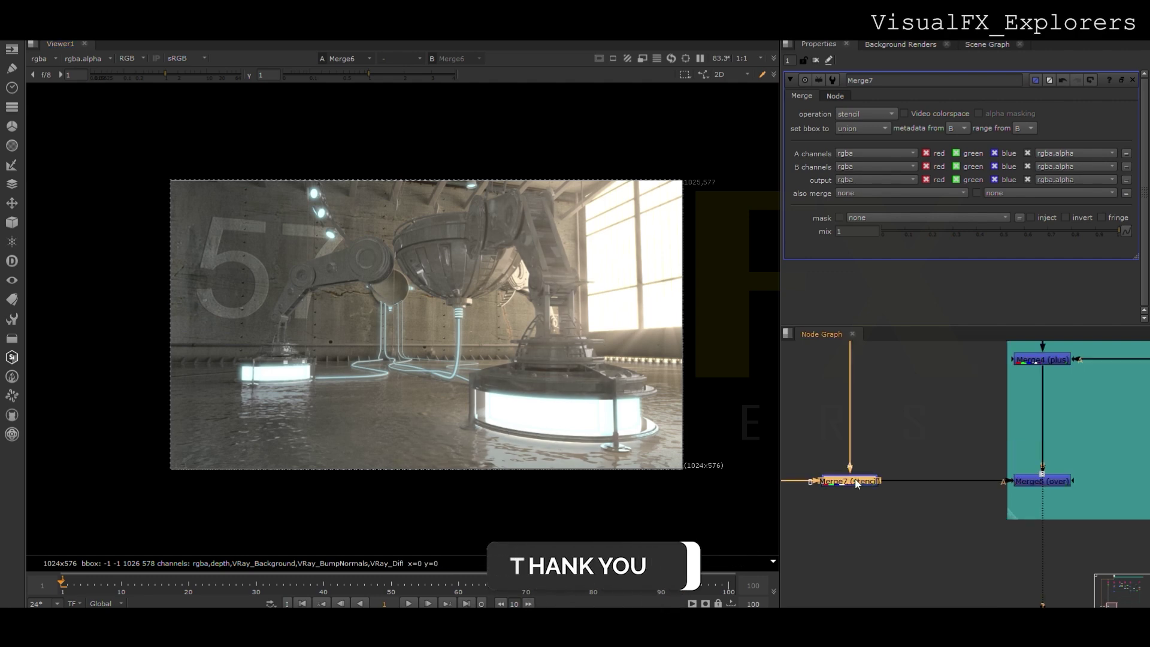
Step: Add a ZDefocus node below the final Merge, display it, and align it in the graph
{"action": "scroll", "coordinate": [878, 459], "scroll_direction": "down", "scroll_amount": 5}
{"action": "scroll", "coordinate": [878, 455], "scroll_direction": "up", "scroll_amount": 4}
{"action": "left_click", "coordinate": [868, 502]}
{"action": "key", "text": "Tab"}
{"action": "key", "text": "Return"}
{"action": "mouse_move", "coordinate": [860, 503]}
{"action": "left_mouse_down"}
{"action": "mouse_move", "coordinate": [872, 502]}
{"action": "mouse_move", "coordinate": [857, 505]}
{"action": "left_mouse_up"}
{"action": "left_click_drag", "start_coordinate": [891, 458], "coordinate": [893, 462]}
{"action": "key", "text": "1"}
{"action": "left_click_drag", "start_coordinate": [858, 505], "coordinate": [894, 504]}
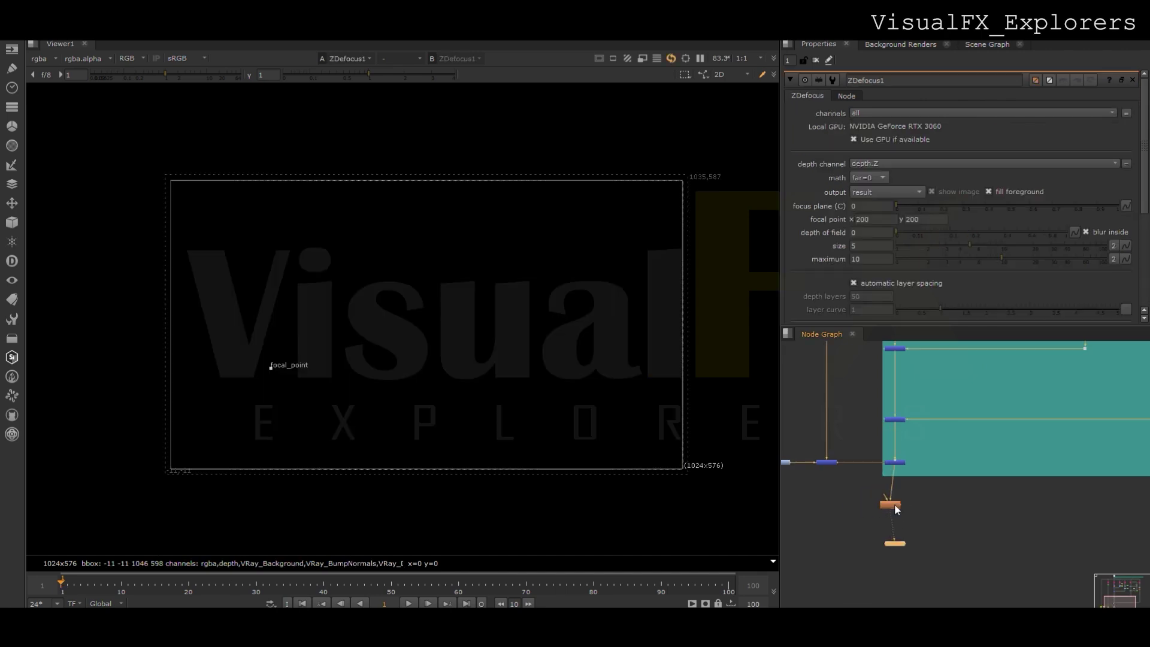
Step: Set the ZDefocus size to 8.8, maximum to 13.6 and focal point to x 647, y 385
{"action": "left_click_drag", "start_coordinate": [272, 366], "coordinate": [521, 362]}
{"action": "left_click_drag", "start_coordinate": [558, 348], "coordinate": [555, 346]}
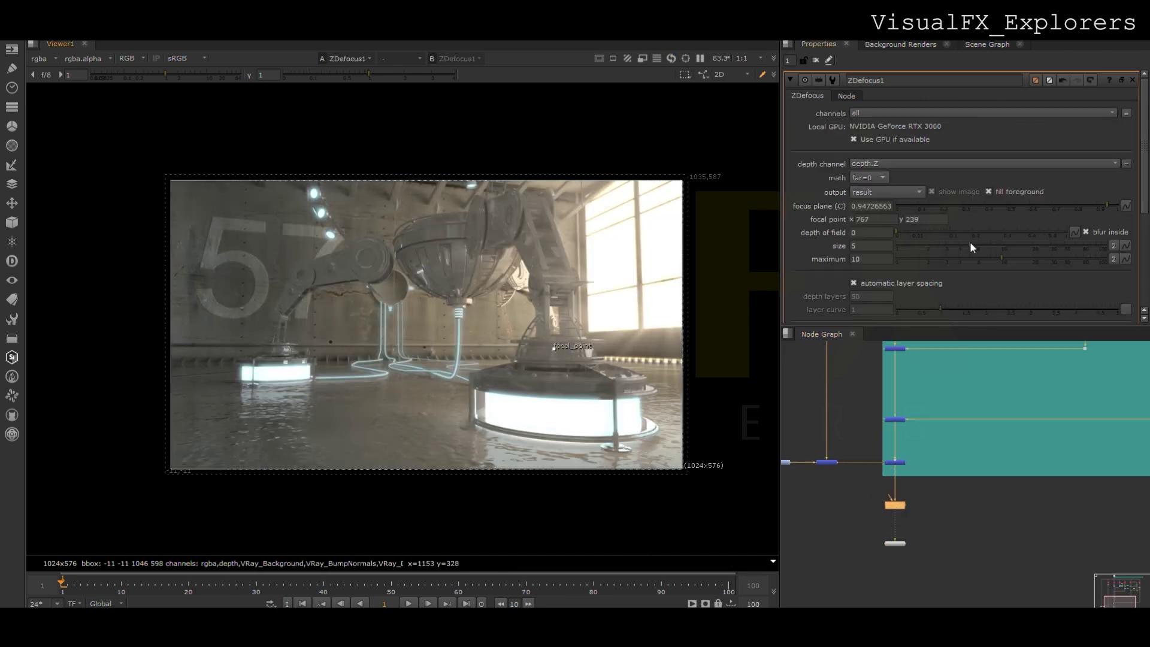
{"action": "left_click_drag", "start_coordinate": [969, 245], "coordinate": [1015, 258]}
{"action": "left_click_drag", "start_coordinate": [554, 349], "coordinate": [495, 277]}
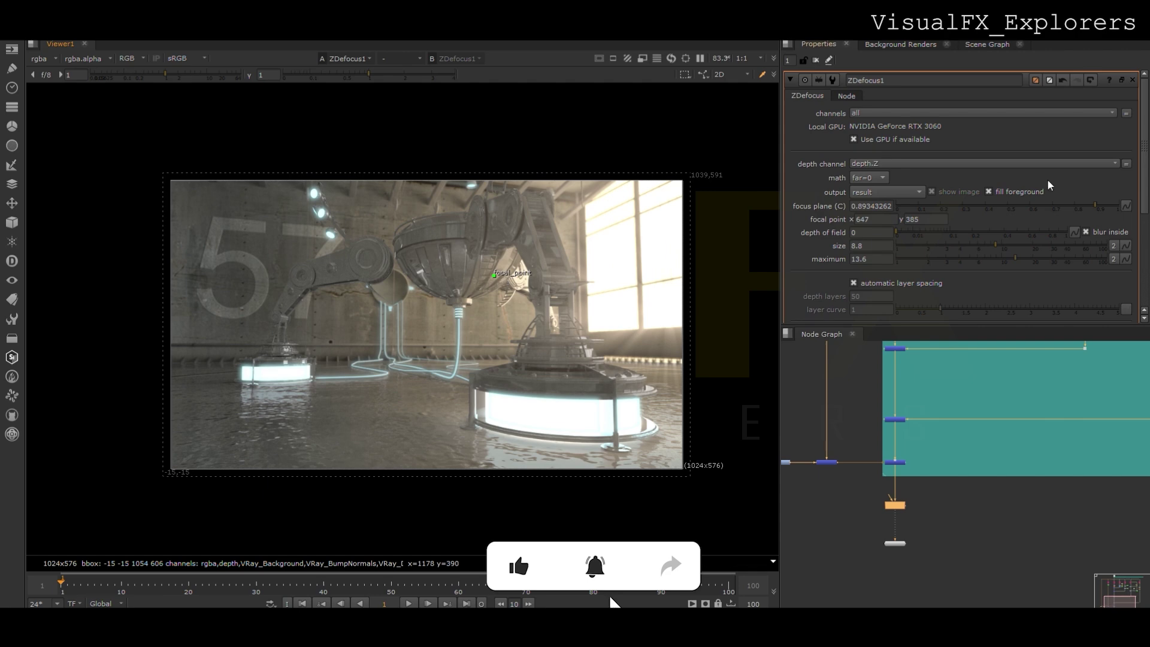
Step: Assign the source Read node to viewer input 2 and the ZDefocus node to input 1, and maximize the viewer
{"action": "scroll", "coordinate": [944, 464], "scroll_direction": "down", "scroll_amount": 5}
{"action": "middle_click_drag", "start_coordinate": [916, 423], "coordinate": [913, 438]}
{"action": "left_click", "coordinate": [913, 353]}
{"action": "key", "text": "2"}
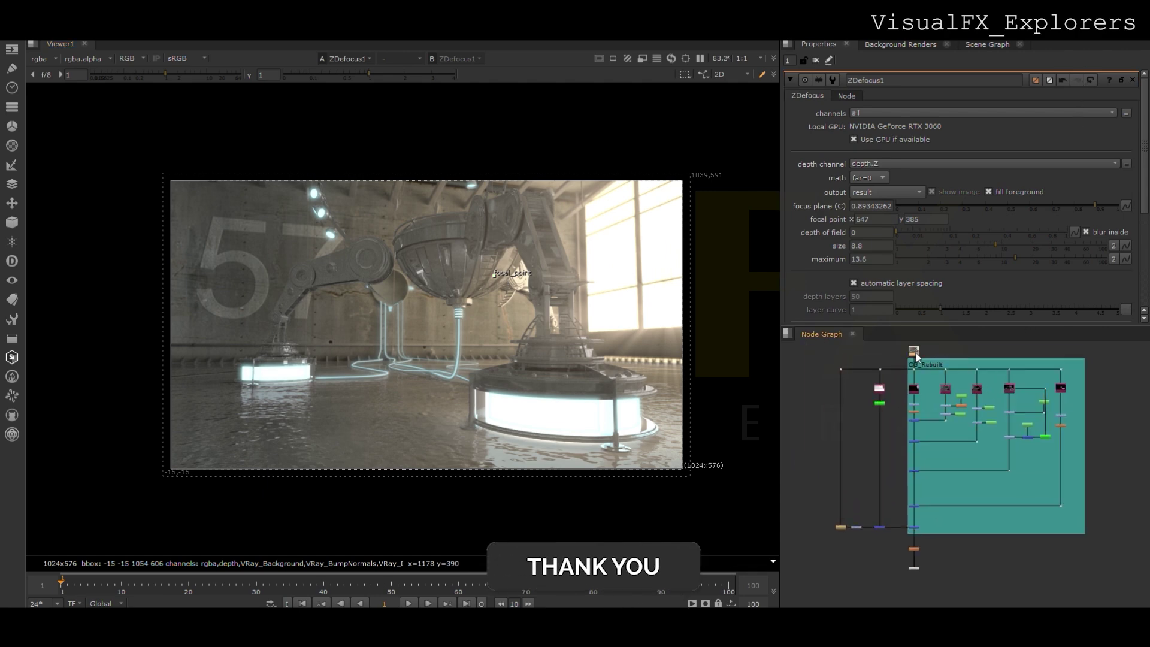
{"action": "scroll", "coordinate": [908, 555], "scroll_direction": "up", "scroll_amount": 3}
{"action": "left_click", "coordinate": [916, 576]}
{"action": "key", "text": "1"}
{"action": "key", "text": "space"}
{"action": "scroll", "coordinate": [560, 413], "scroll_direction": "up", "scroll_amount": 3}
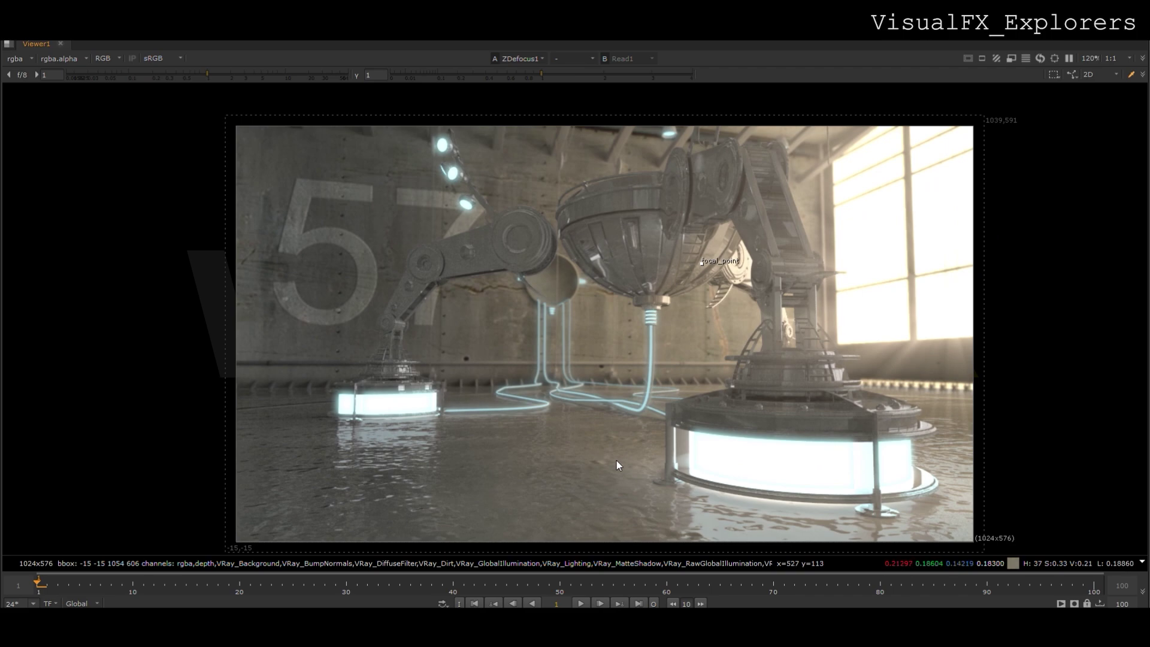
Step: Compare the final defocused composite with the original render by repeatedly switching between the two viewer inputs
{"action": "middle_click_drag", "start_coordinate": [616, 461], "coordinate": [611, 451]}
{"action": "key", "text": "2"}
{"action": "key", "text": "1"}
{"action": "key", "text": "2"}
{"action": "key", "text": "1"}
{"action": "key", "text": "2"}
{"action": "key", "text": "1"}
{"action": "key", "text": "2"}
{"action": "key", "text": "1"}
{"action": "key", "text": "2"}
{"action": "key", "text": "1"}
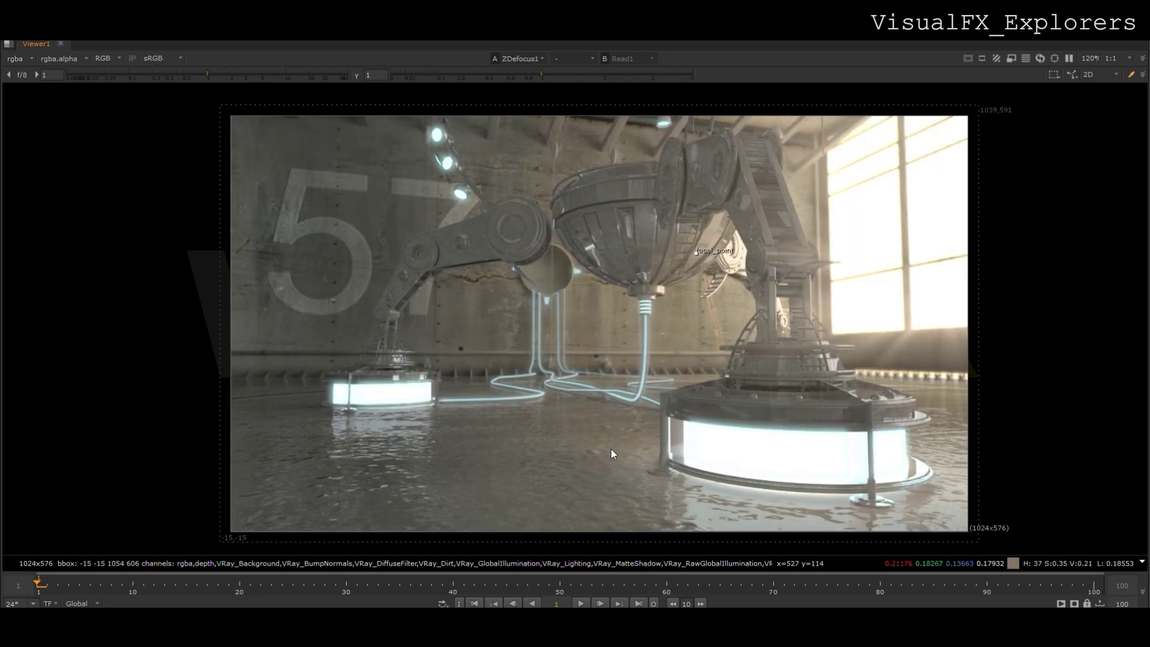
{"action": "key", "text": "2"}
{"action": "key", "text": "1"}
{"action": "key", "text": "2"}
{"action": "key", "text": "1"}
{"action": "key", "text": "2"}
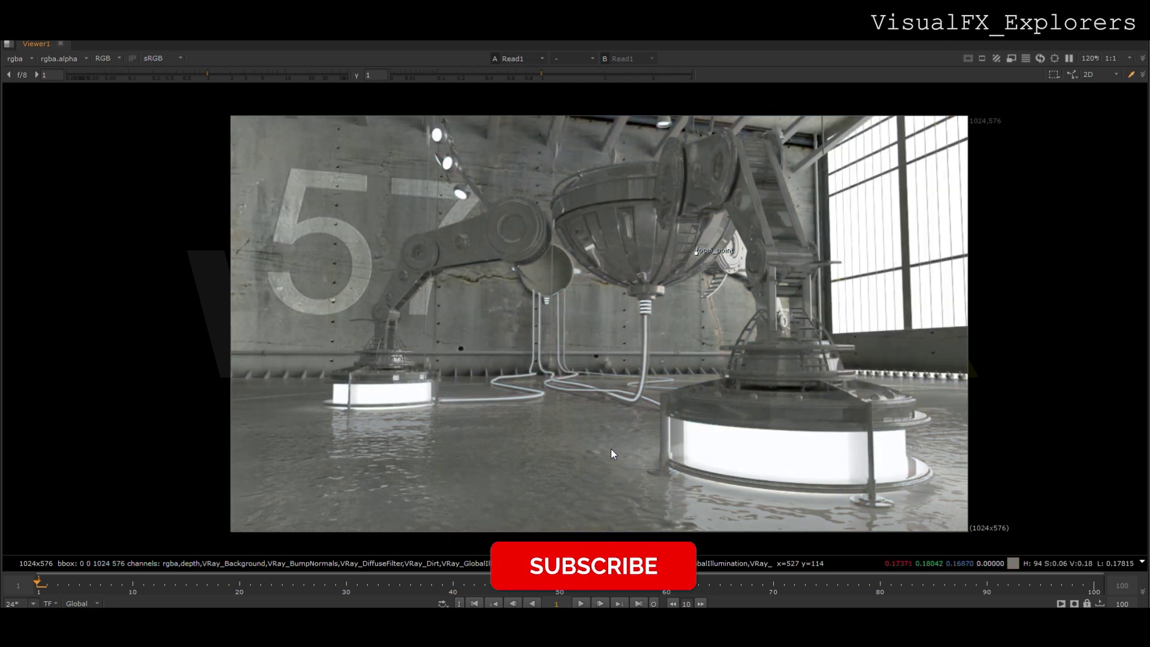
{"action": "key", "text": "1"}
{"action": "key", "text": "2"}
{"action": "key", "text": "1"}
{"action": "key", "text": "2"}
{"action": "key", "text": "1"}
{"action": "key", "text": "2"}
{"action": "key", "text": "1"}
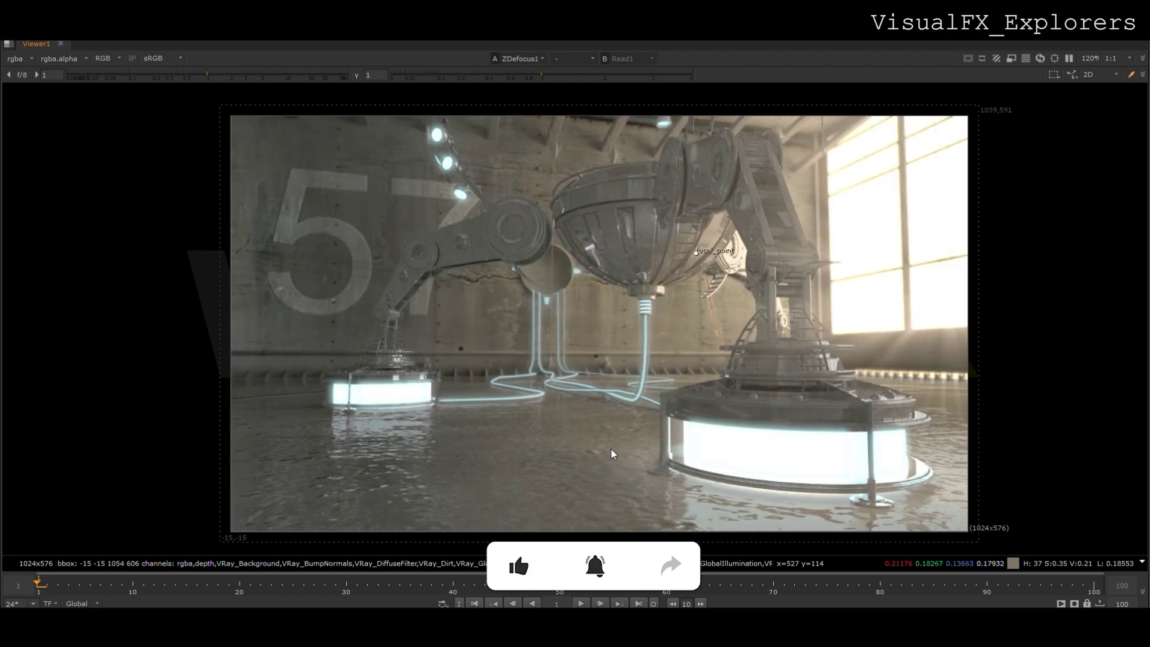
{"action": "key", "text": "2"}
{"action": "key", "text": "1"}
{"action": "key", "text": "2"}
{"action": "key", "text": "1"}
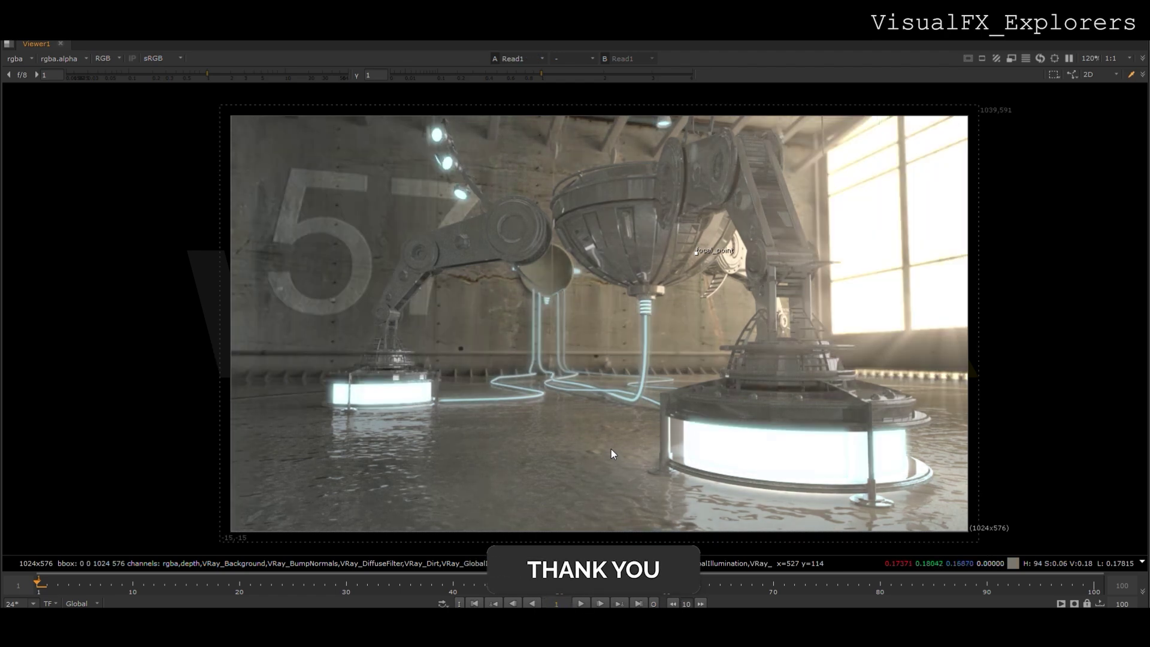
{"action": "key", "text": "2"}
{"action": "key", "text": "1"}
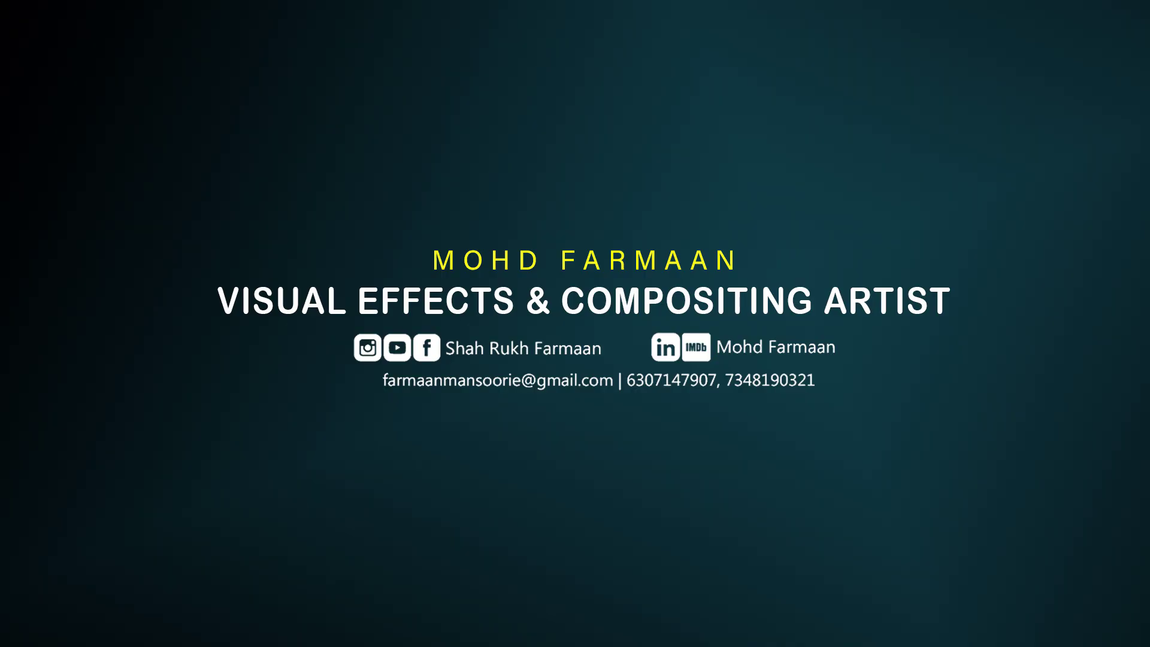